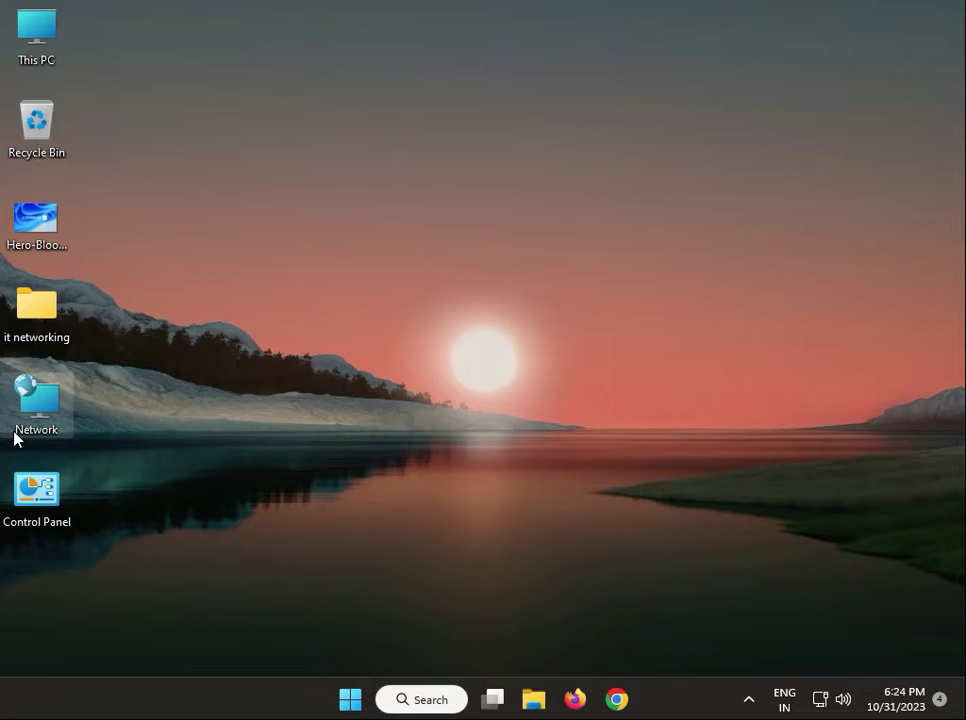
- Open Control Panel and show its items as small icons
{"action": "left_click", "coordinate": [345, 697]}
{"action": "type", "text": "con"}
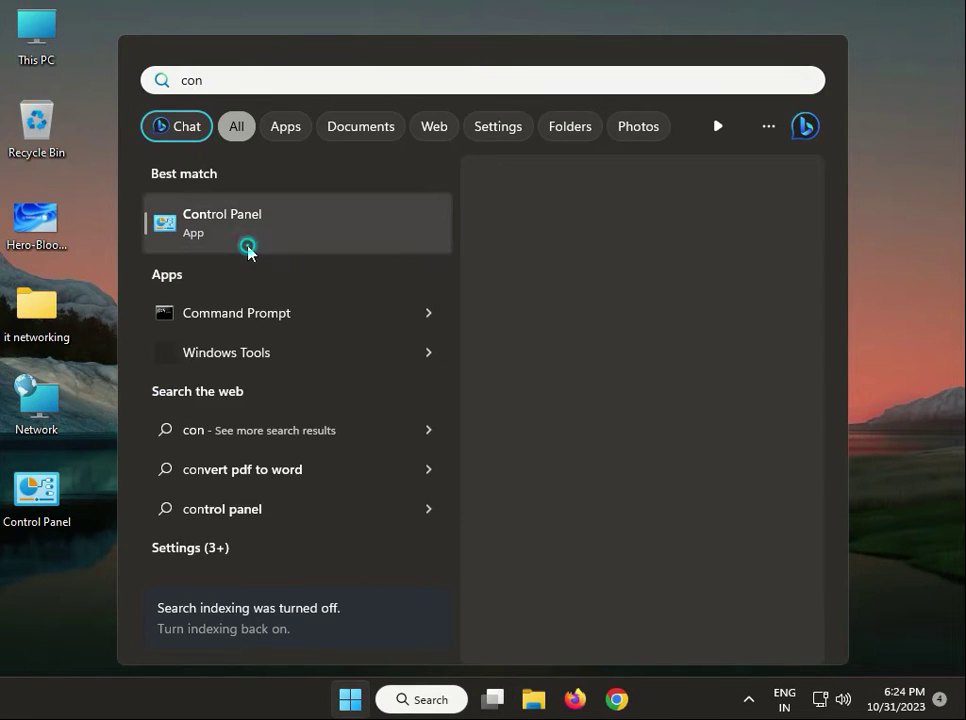
{"action": "left_click", "coordinate": [249, 248]}
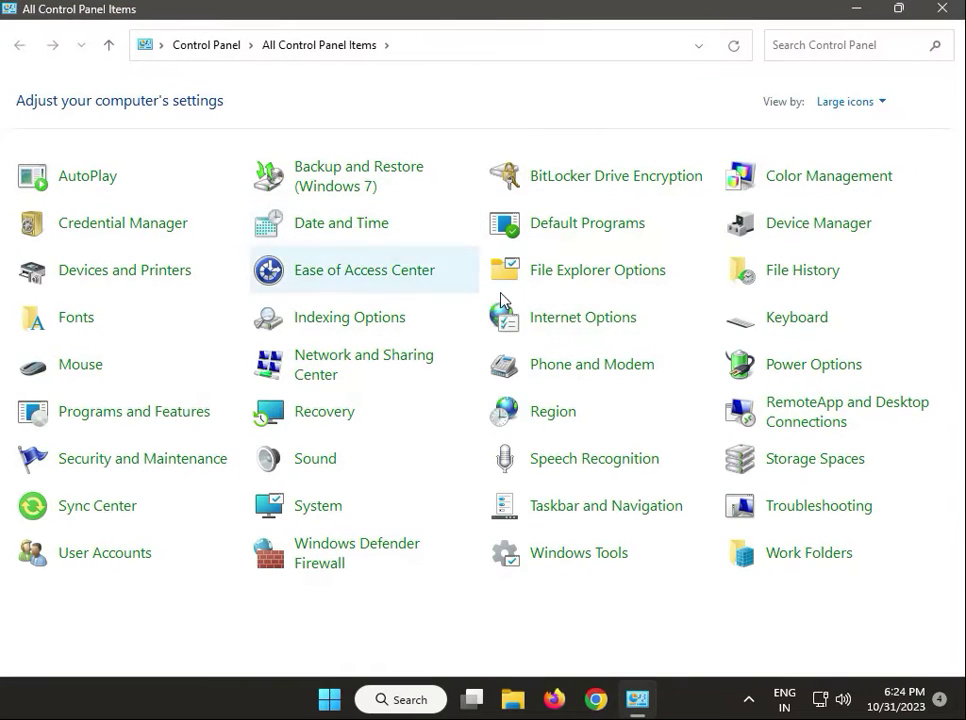
{"action": "left_click", "coordinate": [870, 103]}
{"action": "left_click", "coordinate": [852, 177]}
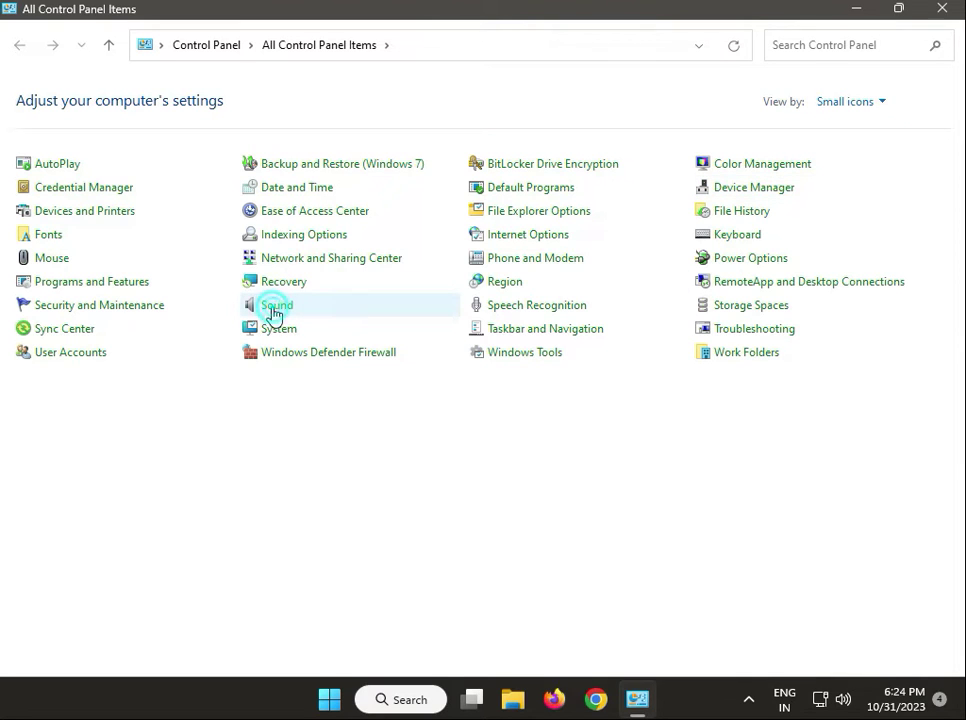
- Open the Sound settings and select the Speakers playback device
{"action": "left_click", "coordinate": [274, 313]}
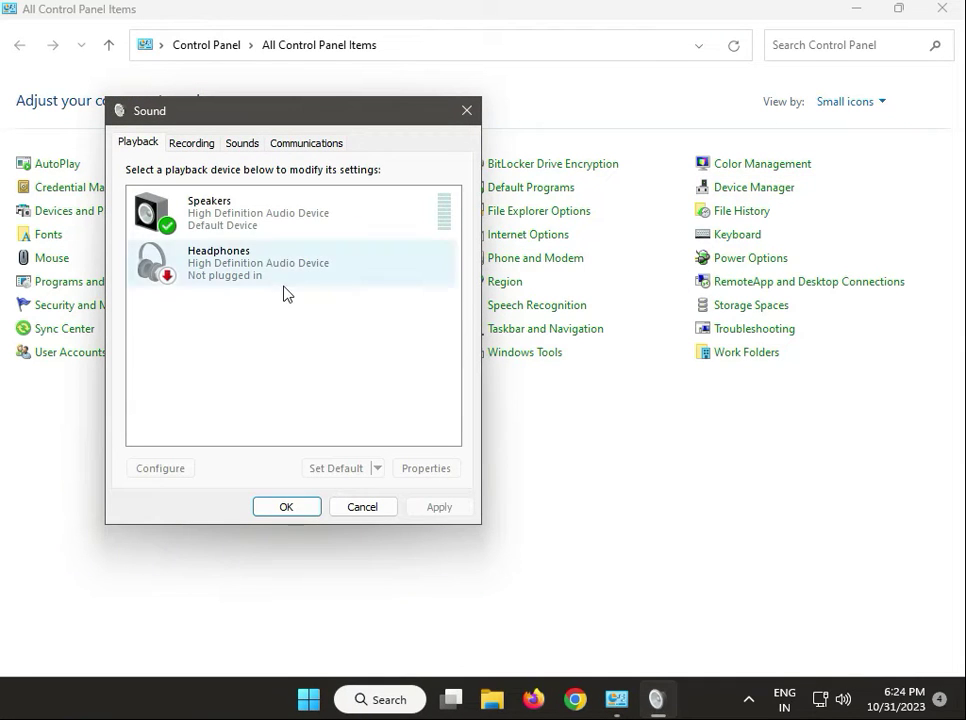
{"action": "left_click", "coordinate": [270, 230]}
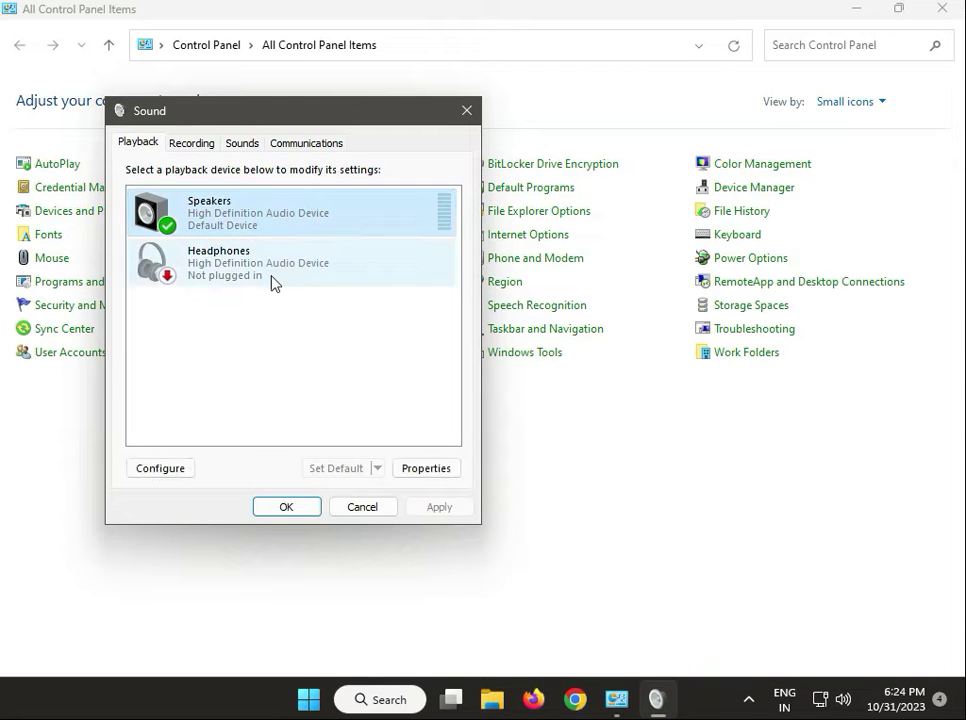
{"action": "left_click", "coordinate": [271, 275]}
{"action": "left_click", "coordinate": [274, 216]}
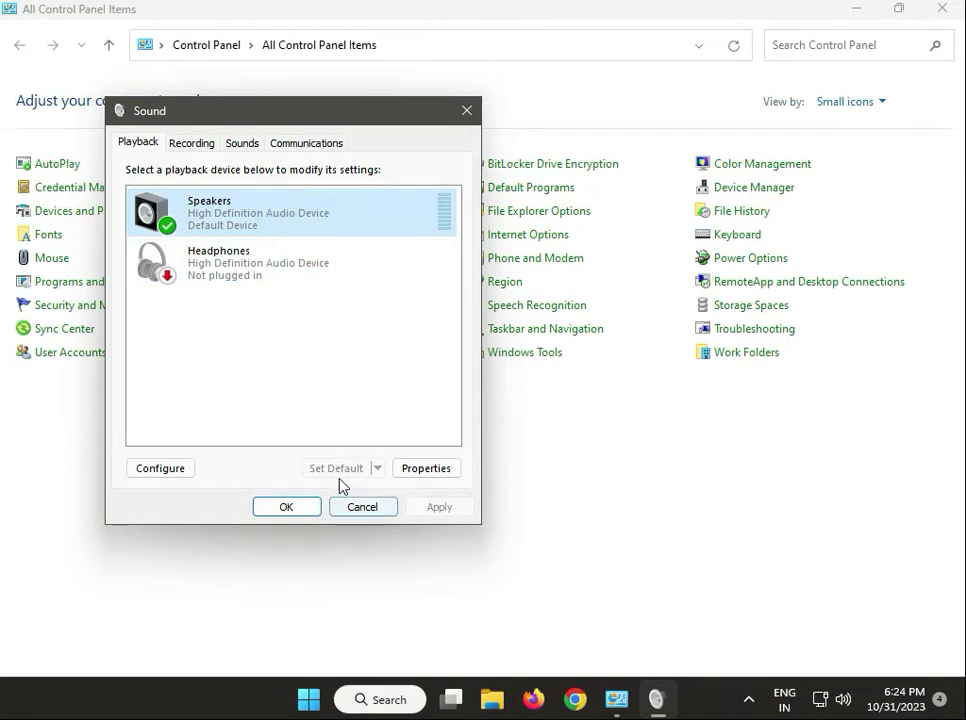
- Disable the Microphone among the recording devices and enable it again
{"action": "left_click", "coordinate": [193, 142]}
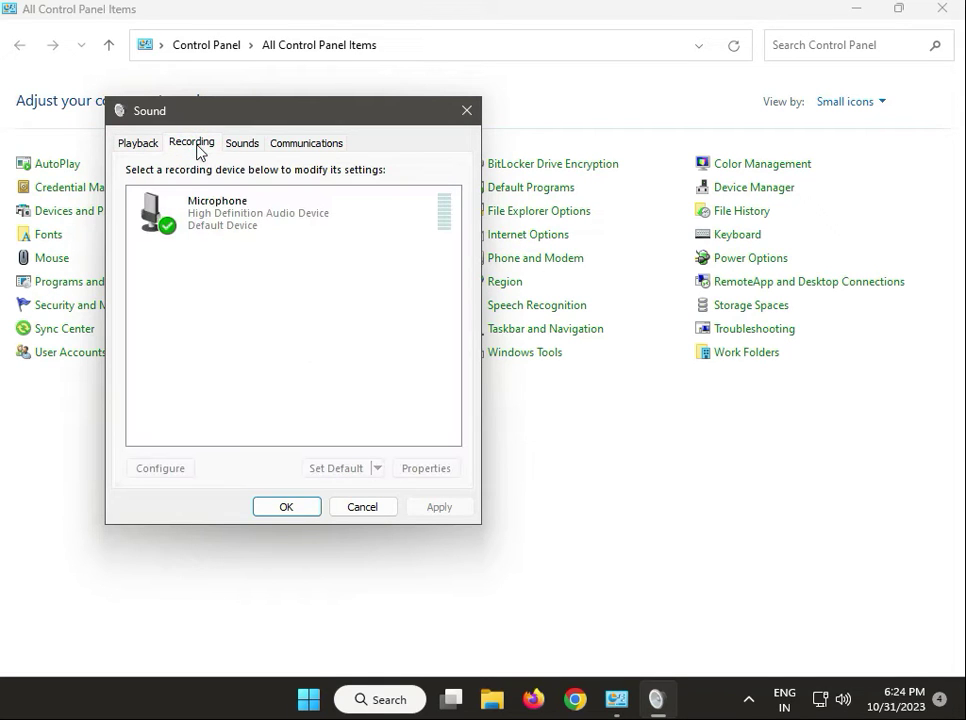
{"action": "right_click", "coordinate": [224, 223]}
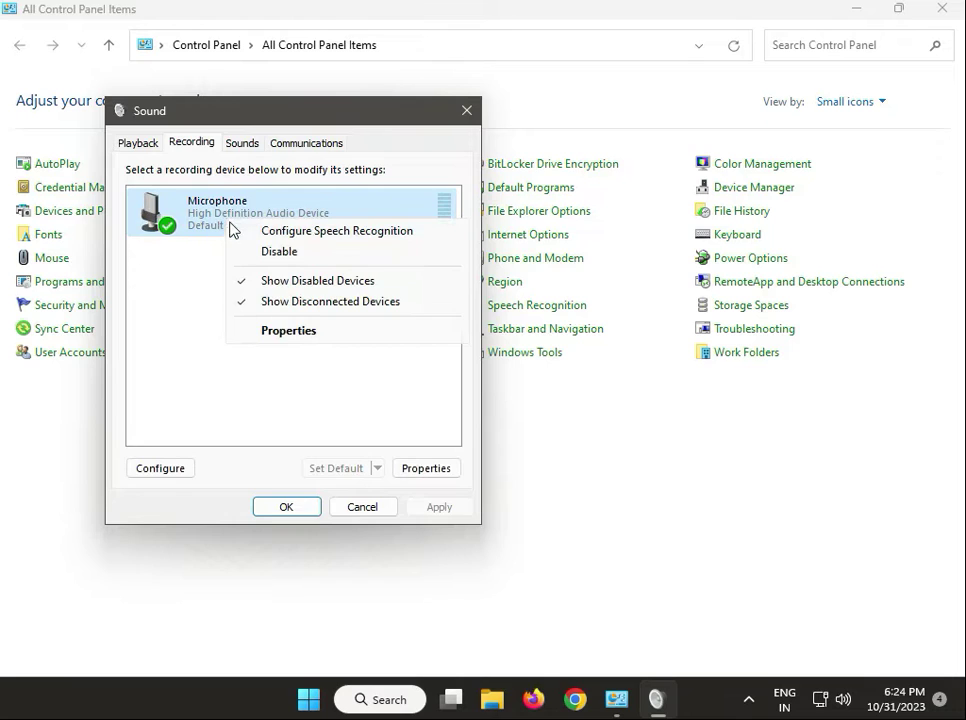
{"action": "left_click", "coordinate": [254, 254]}
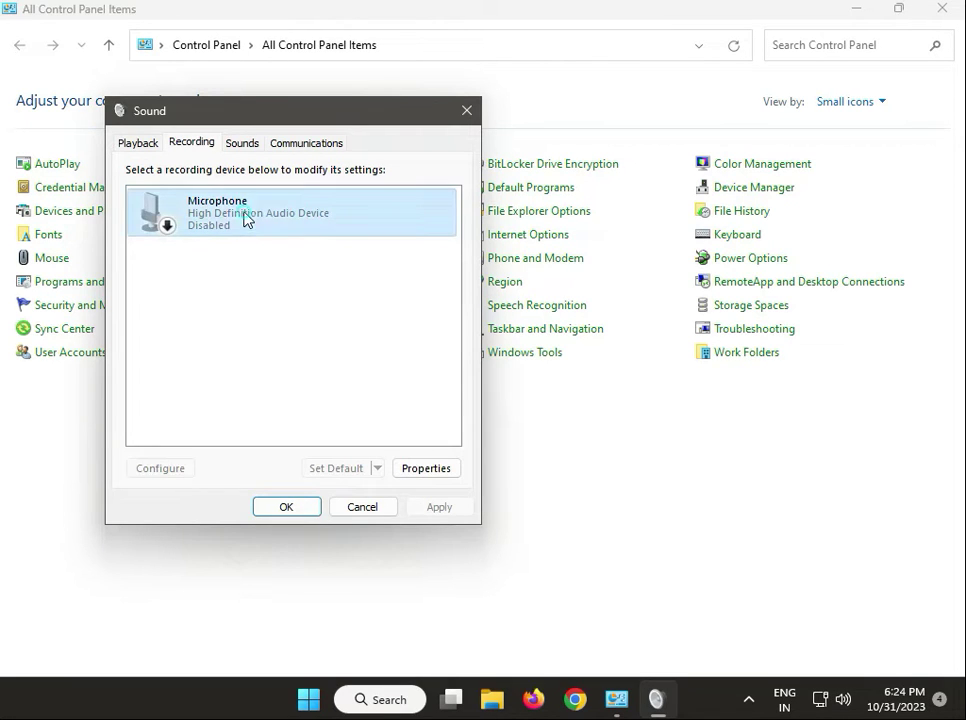
{"action": "right_click", "coordinate": [245, 218]}
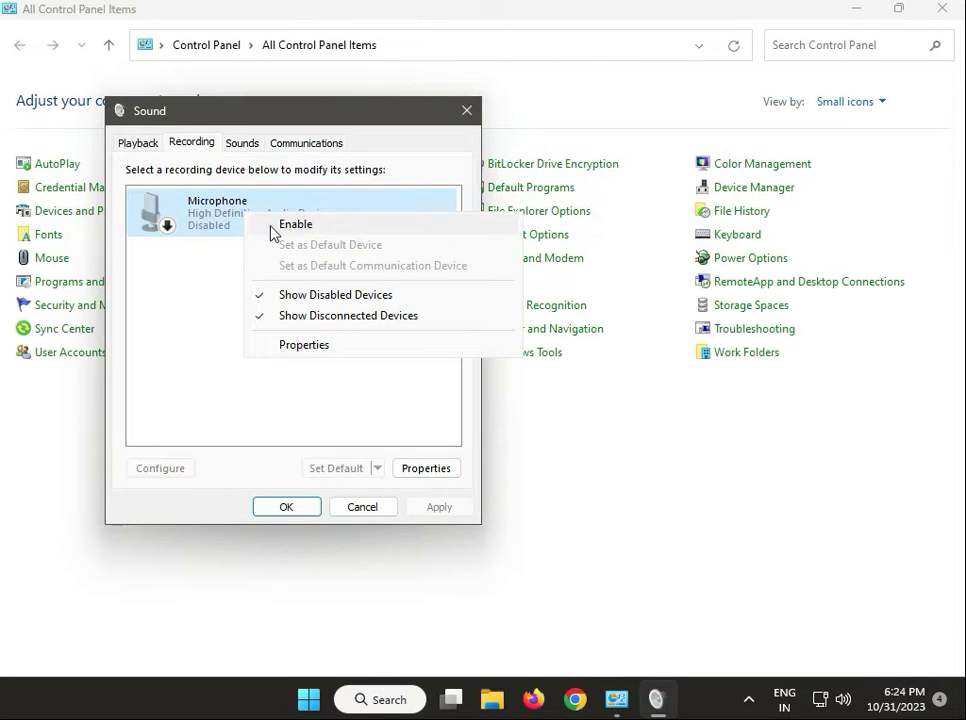
{"action": "left_click", "coordinate": [273, 228]}
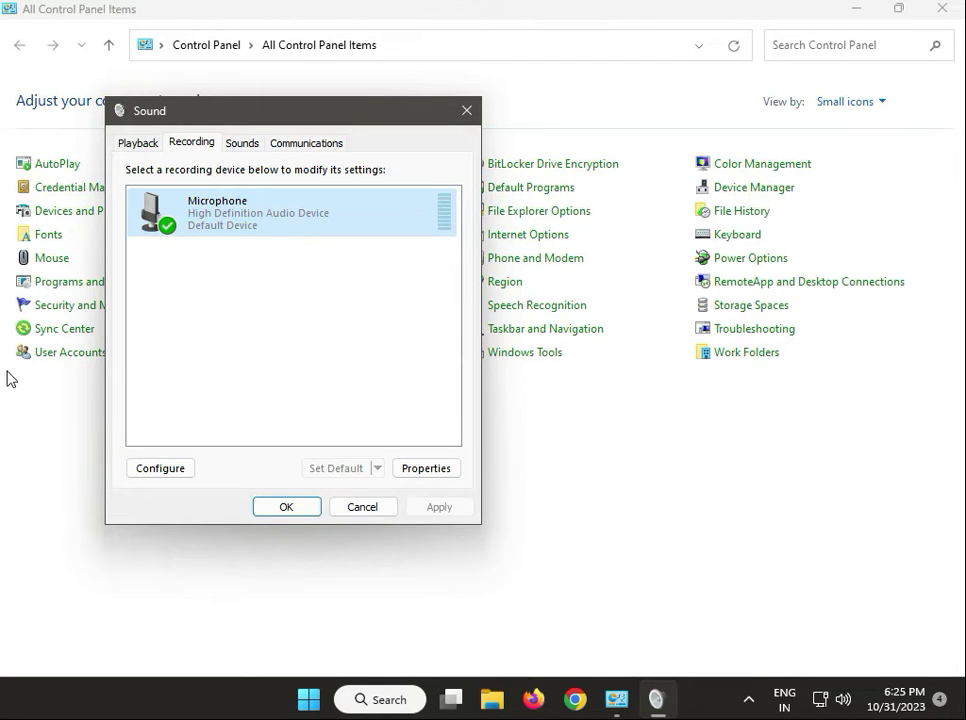
- Open the microphone's properties, check the listening options and set the microphone level to 100
{"action": "right_click", "coordinate": [276, 226]}
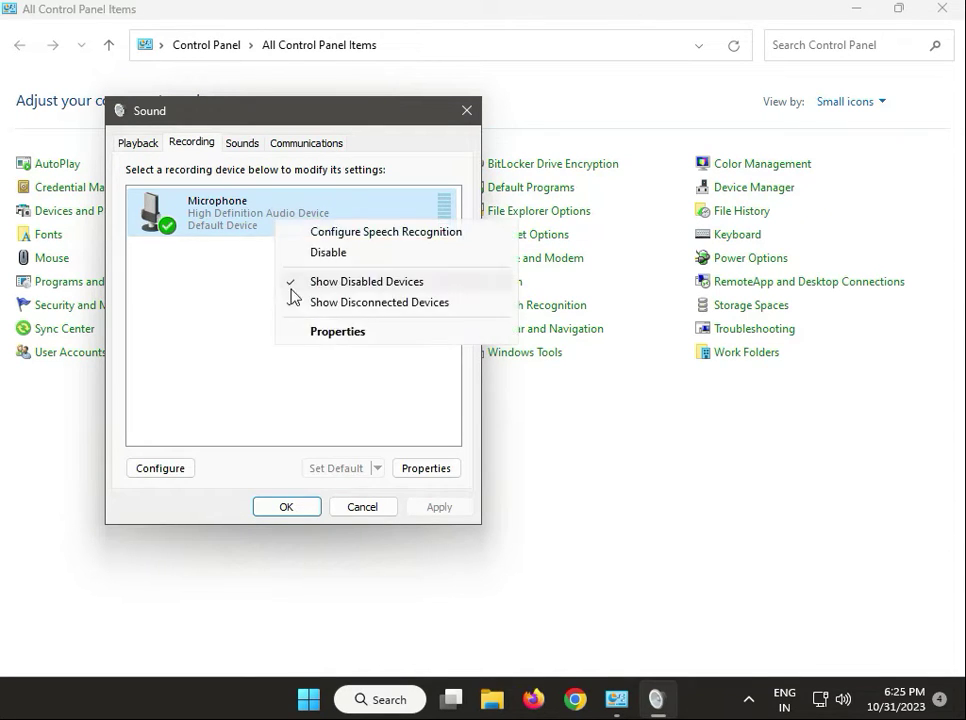
{"action": "left_click", "coordinate": [318, 340]}
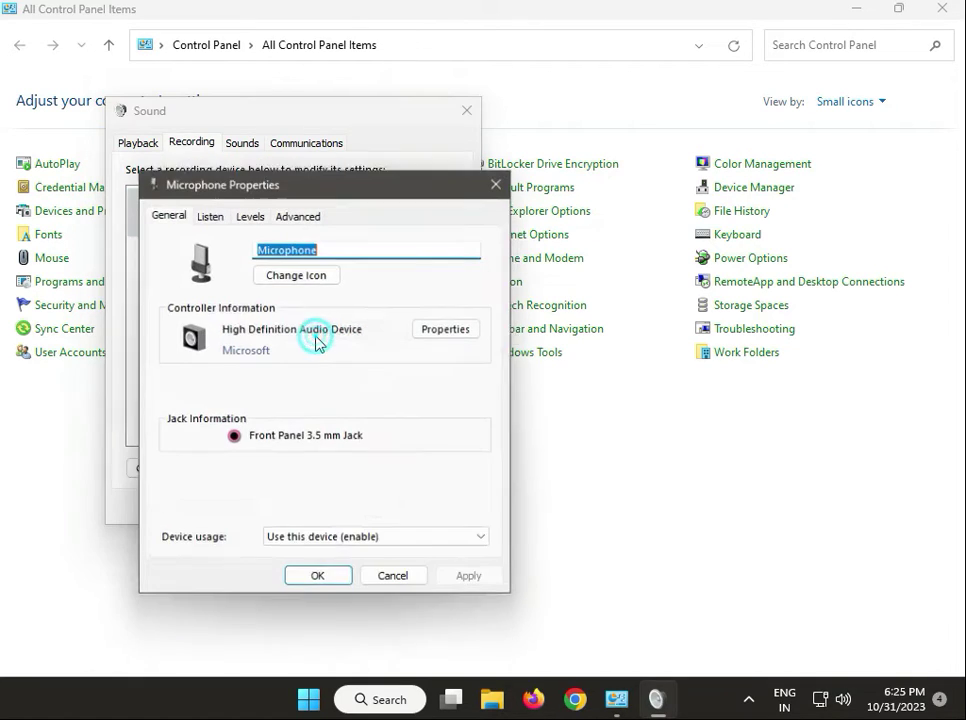
{"action": "left_click", "coordinate": [207, 216]}
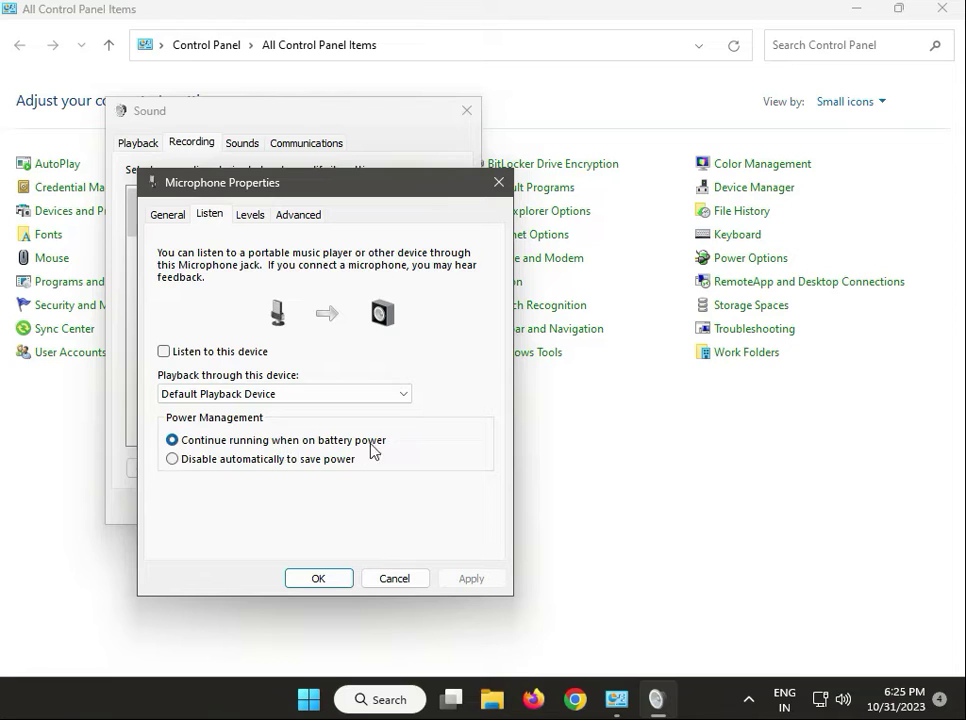
{"action": "left_click", "coordinate": [244, 216]}
{"action": "left_click_drag", "start_coordinate": [314, 278], "coordinate": [323, 284]}
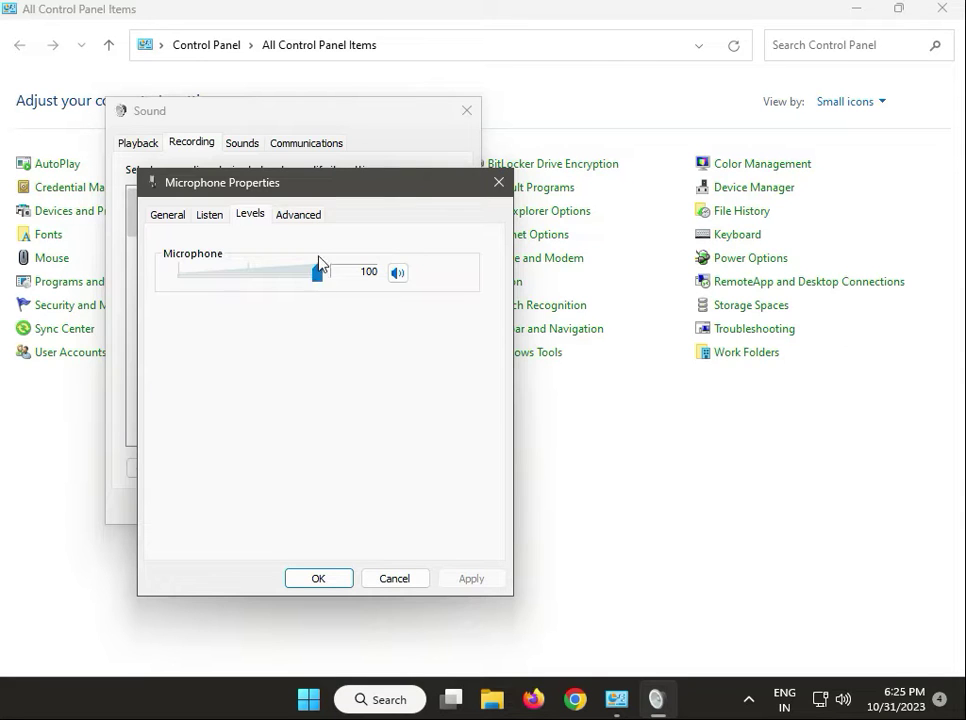
- Check the microphone's advanced default format, accept the properties and sound settings, and close Control Panel
{"action": "left_click", "coordinate": [316, 222]}
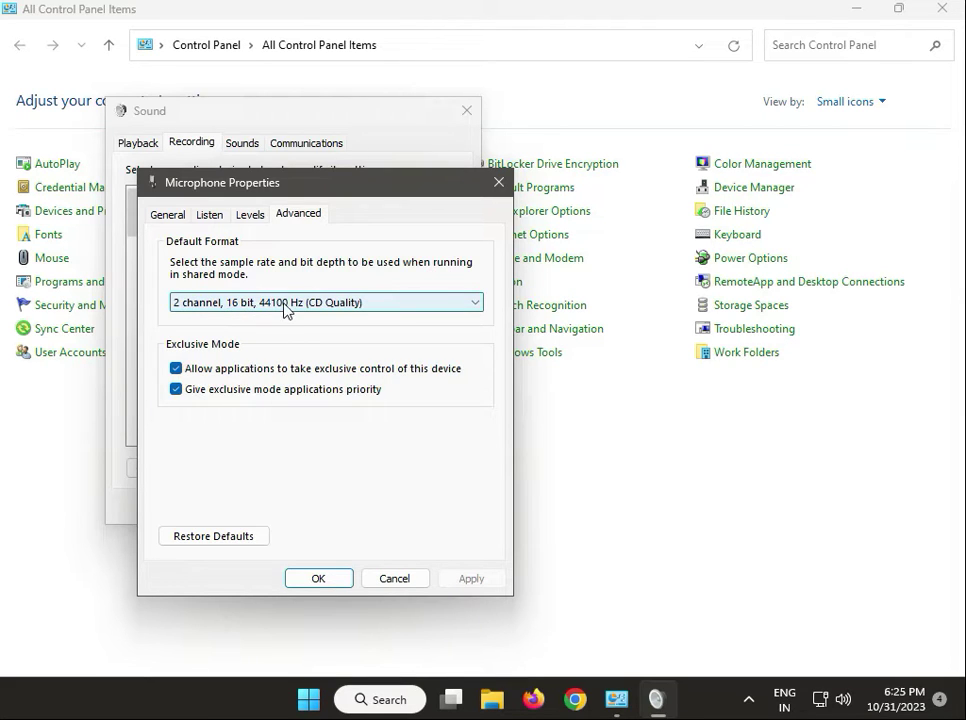
{"action": "left_click", "coordinate": [341, 582]}
{"action": "left_click", "coordinate": [306, 517]}
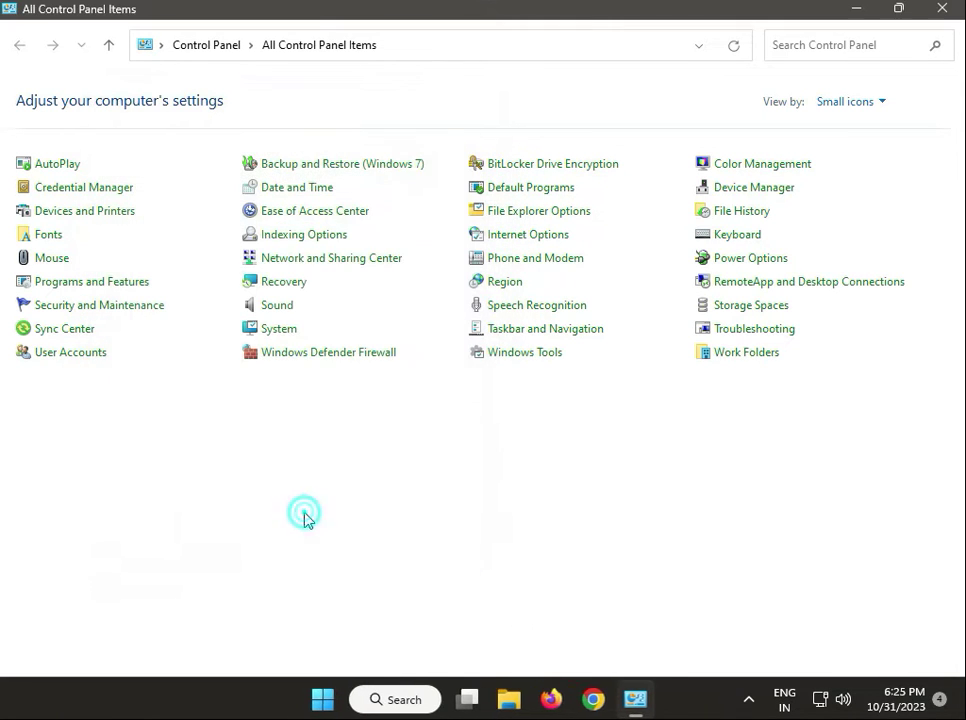
{"action": "left_click", "coordinate": [939, 12]}
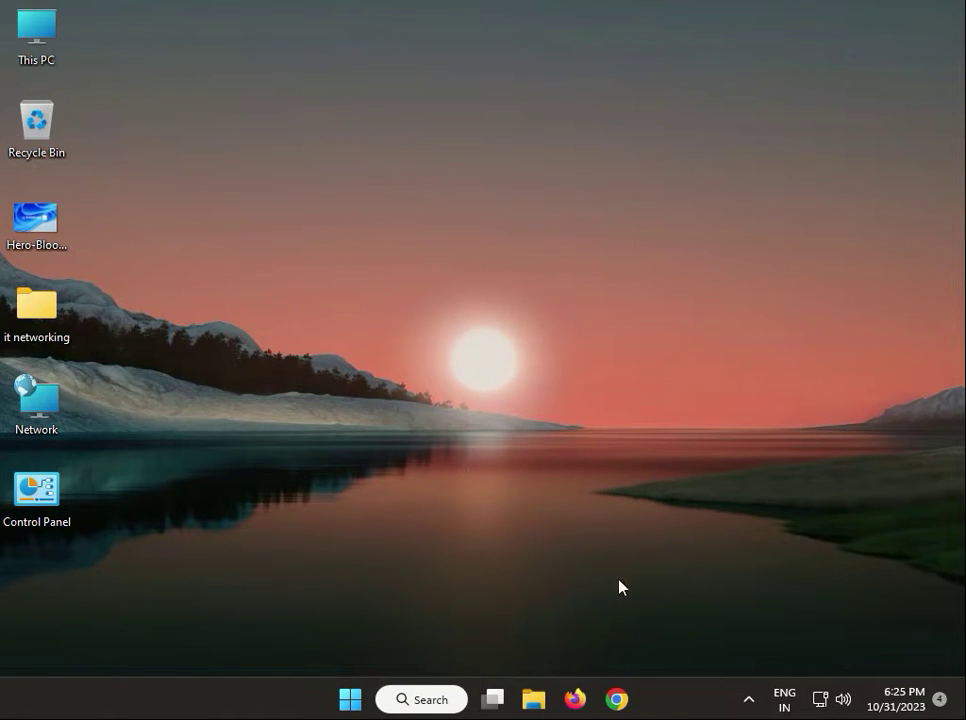
- Switch to Chrome and search Google for "logitech headphone driver"
{"action": "left_click", "coordinate": [616, 698]}
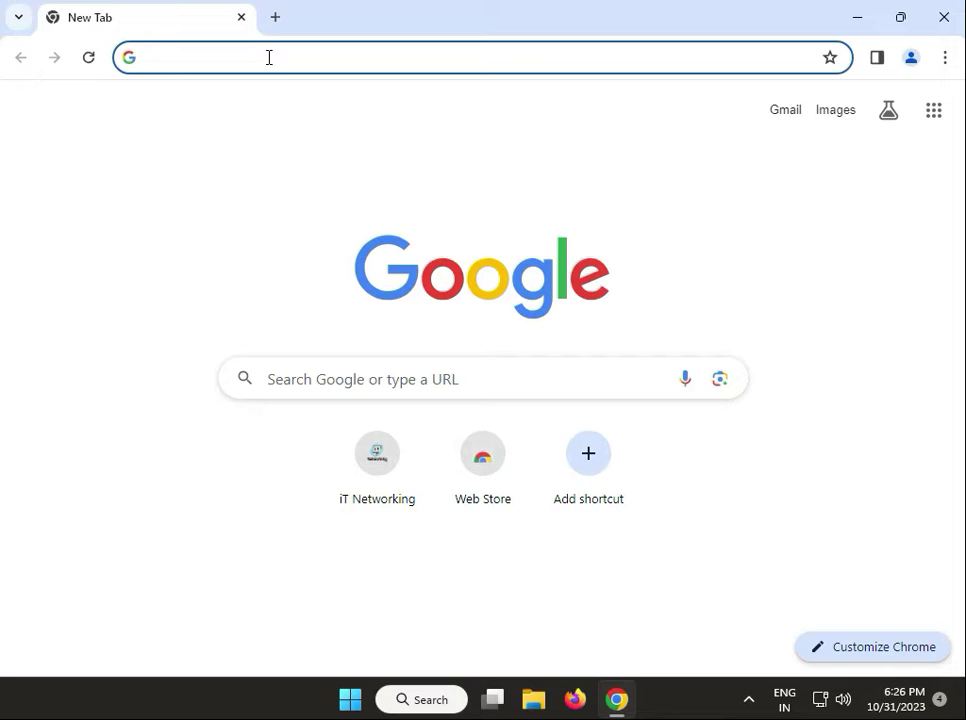
{"action": "type", "text": "logitec"}
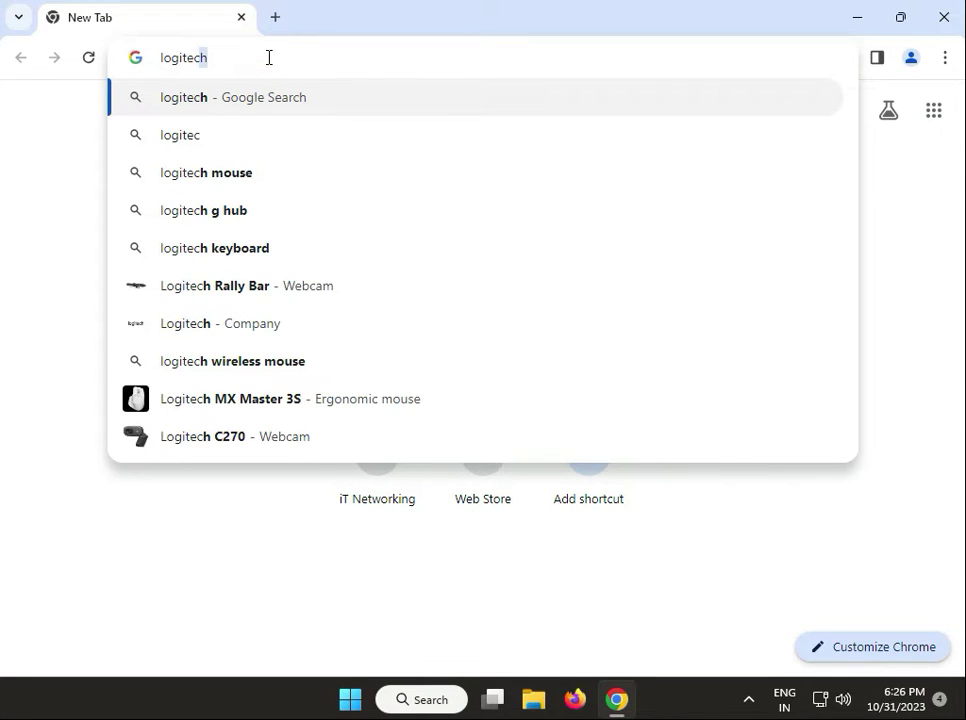
{"action": "type", "text": "h "}
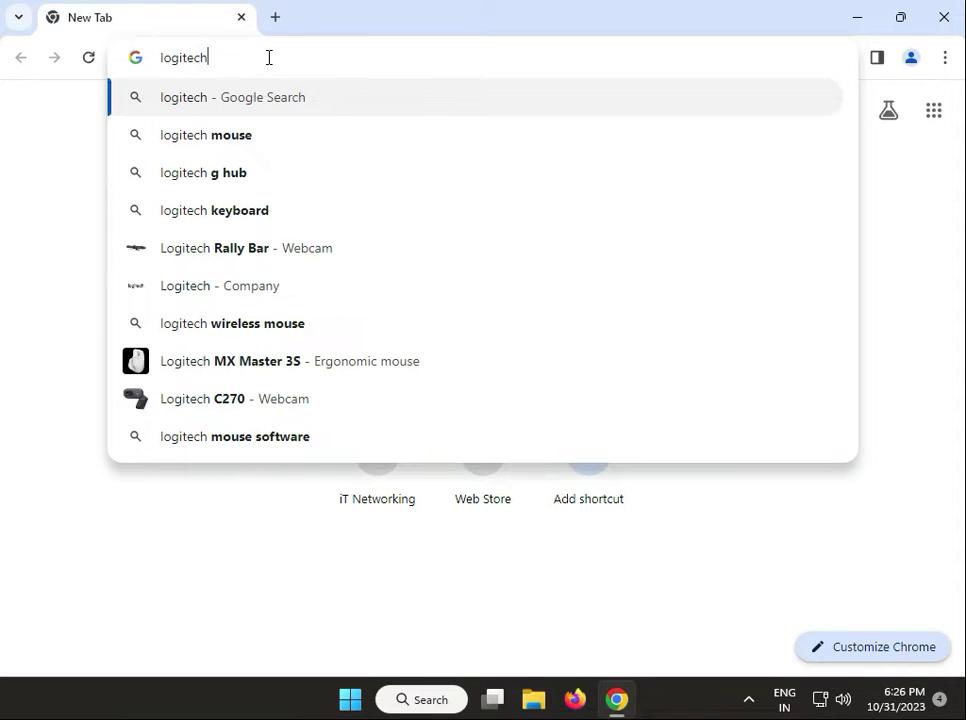
{"action": "type", "text": "head"}
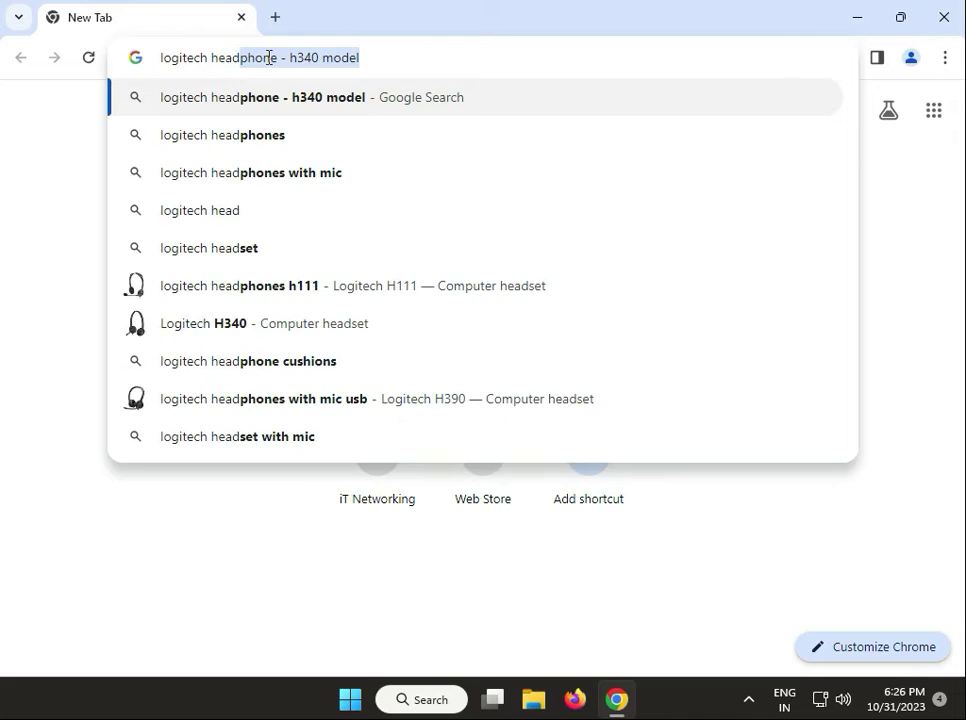
{"action": "key", "text": "Right"}
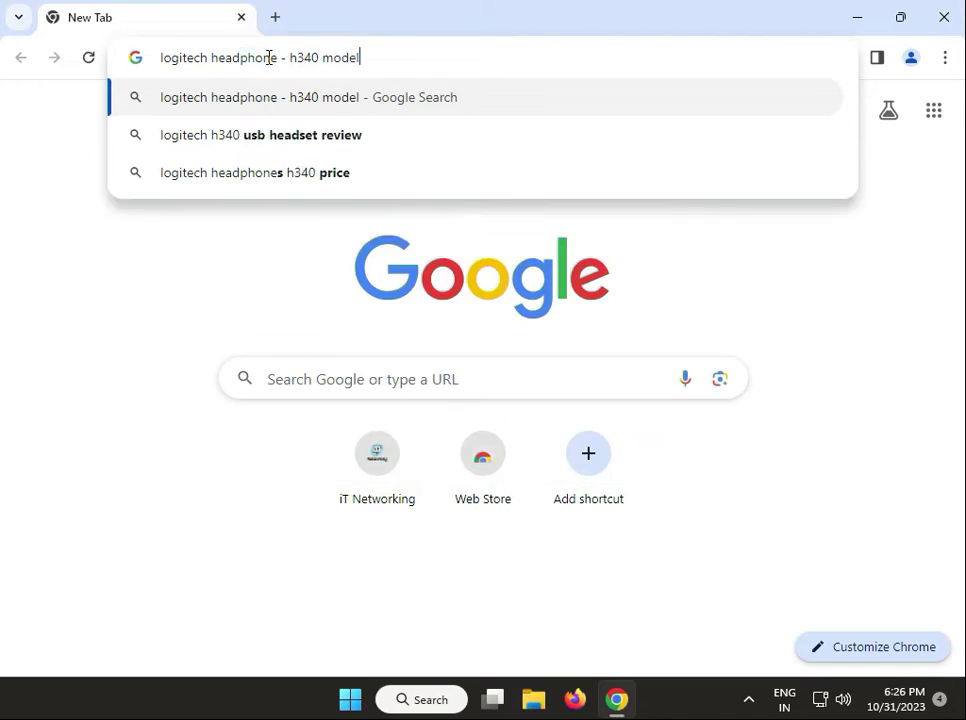
{"action": "key", "text": "BackSpace"}
{"action": "key", "text": "BackSpace"}
{"action": "key", "text": "BackSpace"}
{"action": "key", "text": "BackSpace"}
{"action": "key", "text": "BackSpace"}
{"action": "key", "text": "BackSpace"}
{"action": "key", "text": "BackSpace"}
{"action": "key", "text": "BackSpace"}
{"action": "key", "text": "BackSpace"}
{"action": "key", "text": "BackSpace"}
{"action": "key", "text": "BackSpace"}
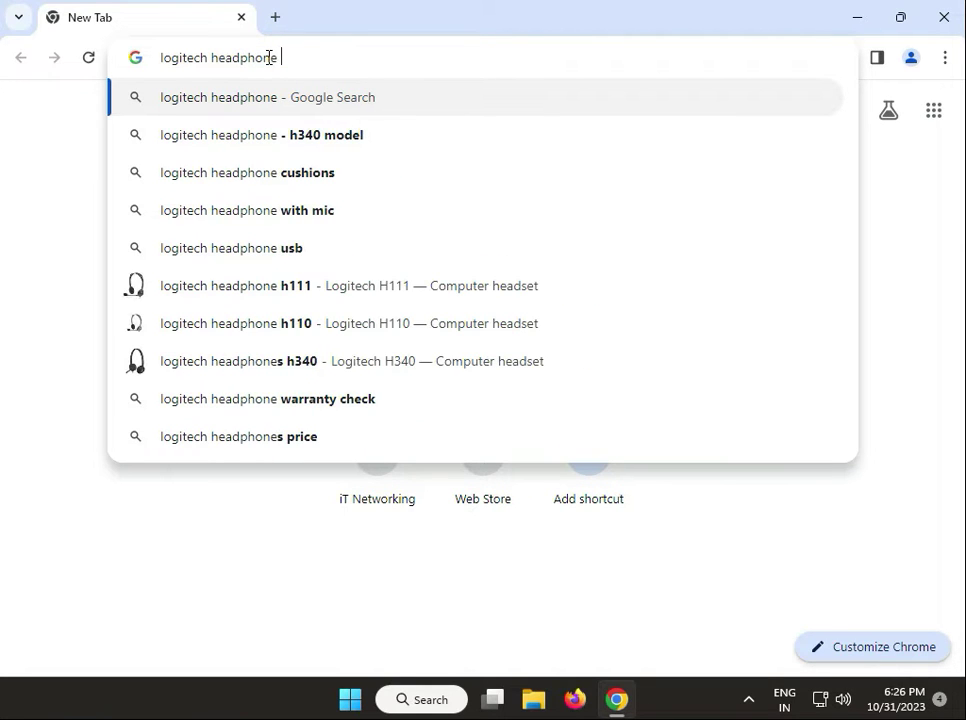
{"action": "type", "text": "dri"}
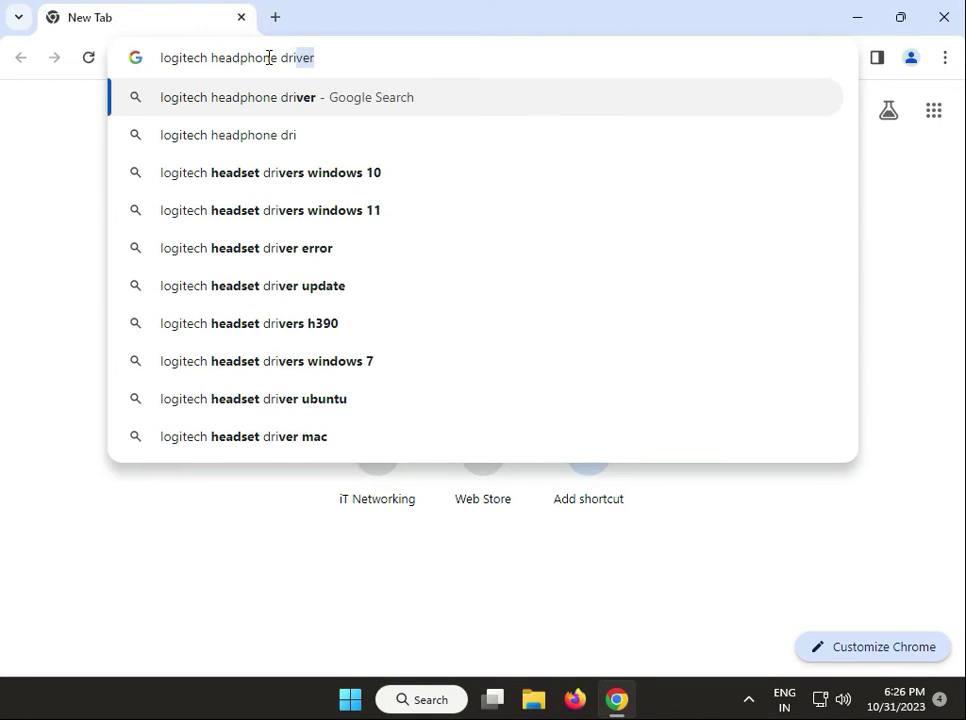
{"action": "key", "text": "Return"}
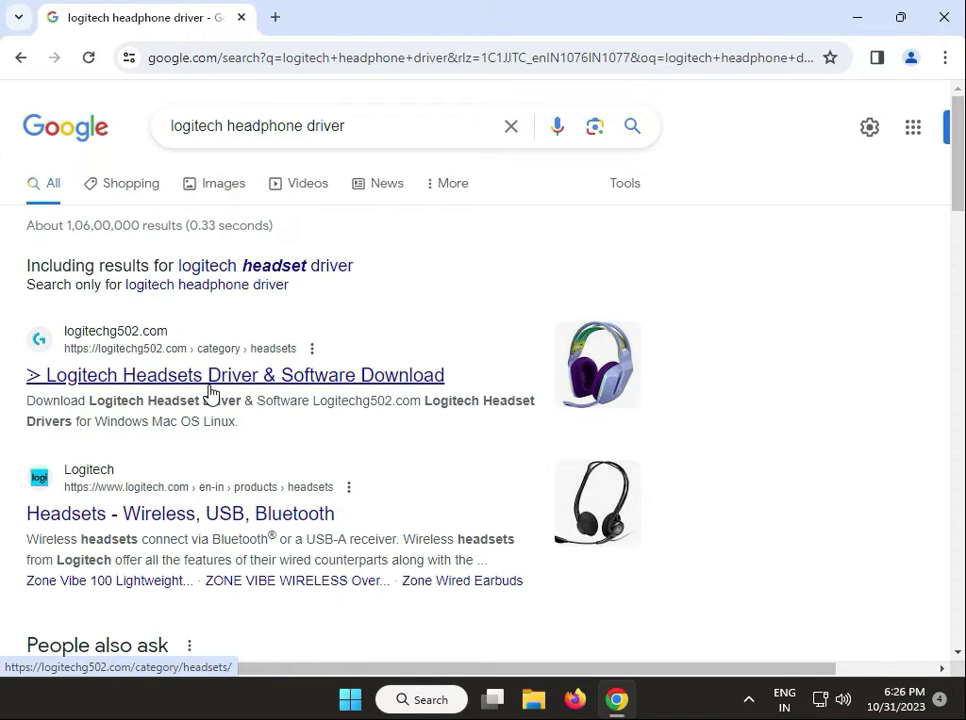
- Browse the headset models on Logitech's official Headsets page, and close the browser
{"action": "left_click", "coordinate": [229, 505]}
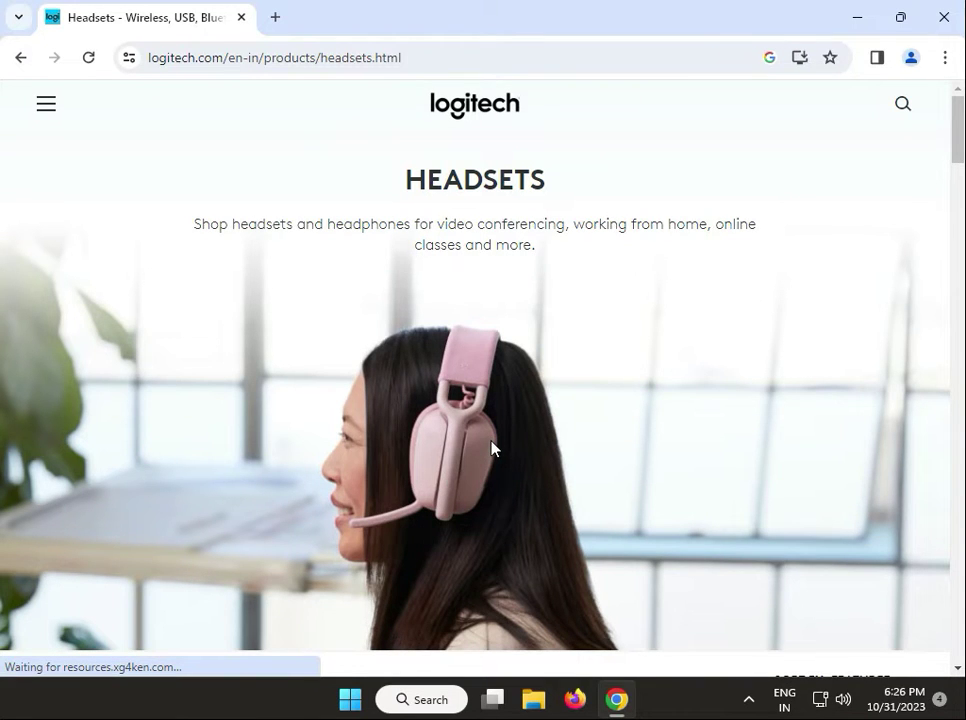
{"action": "left_click_drag", "start_coordinate": [960, 140], "coordinate": [940, 271]}
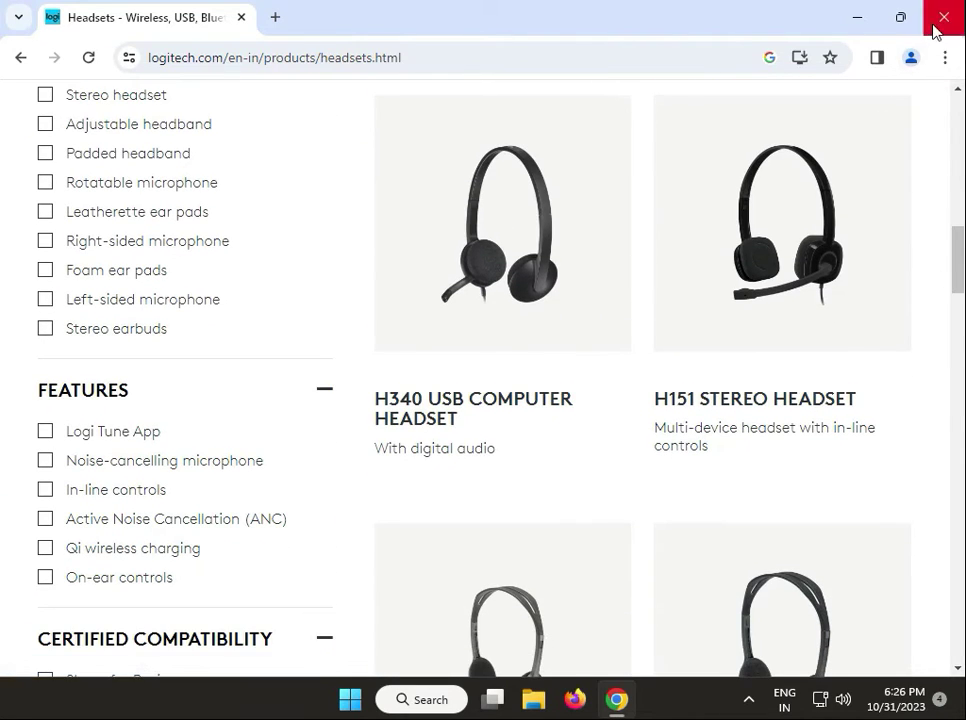
{"action": "left_click", "coordinate": [942, 17]}
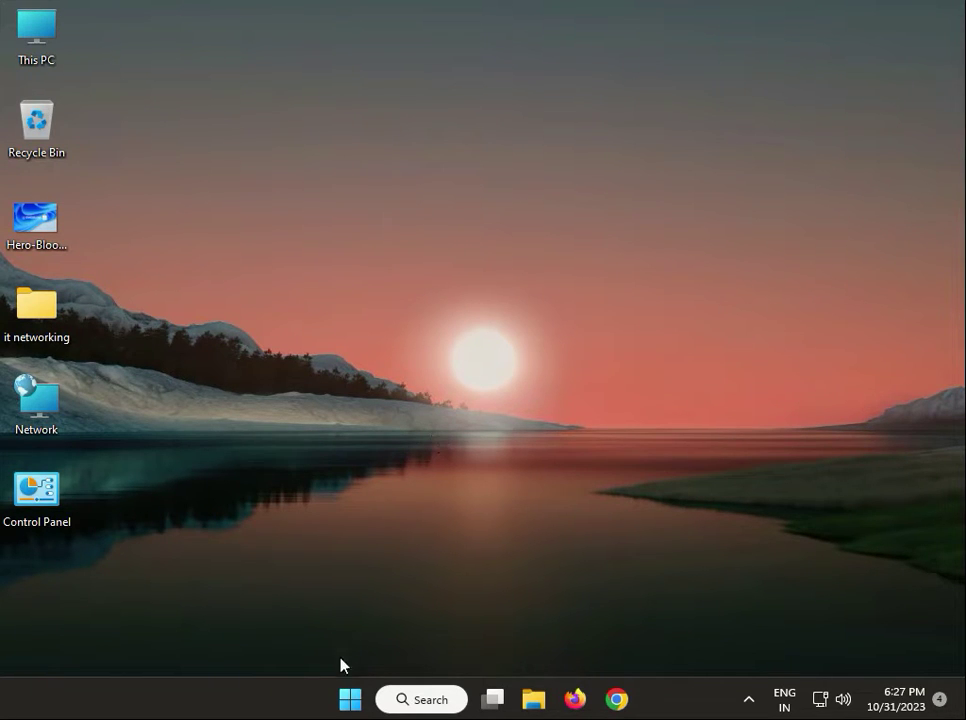
- Open the Microphone app permissions in Windows Settings under Privacy & security and turn Microphone access off
{"action": "left_click", "coordinate": [349, 700]}
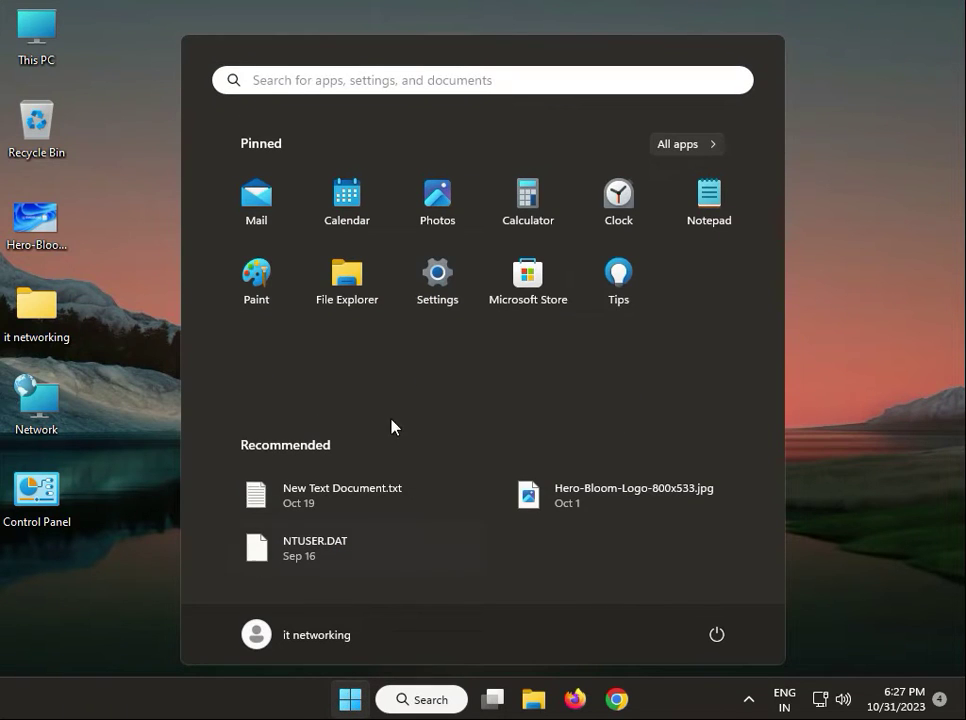
{"action": "left_click", "coordinate": [441, 296]}
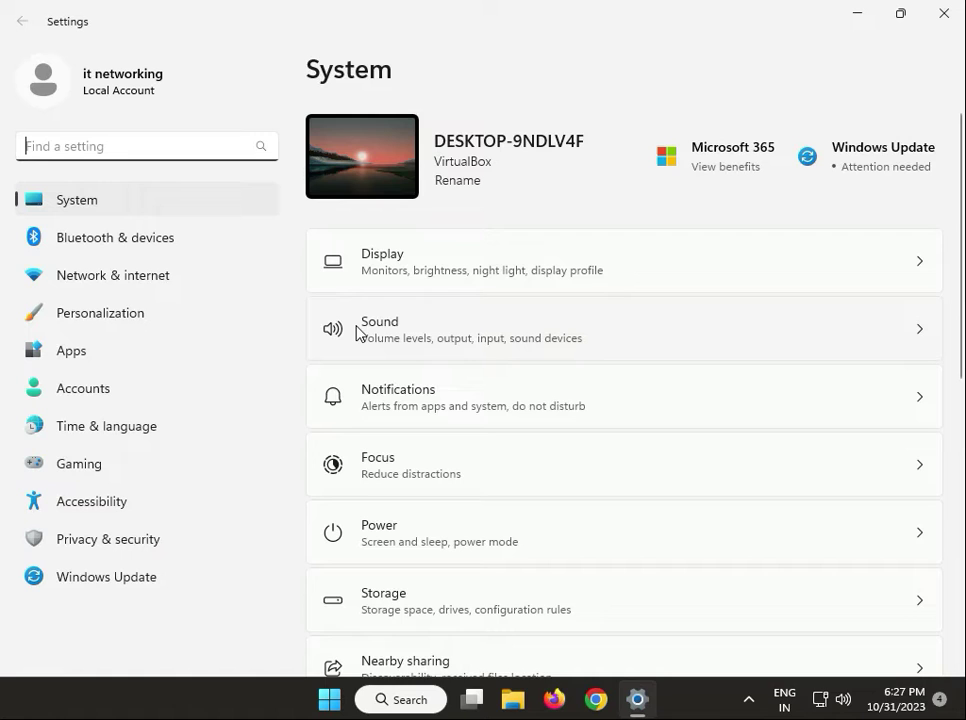
{"action": "left_click", "coordinate": [144, 541]}
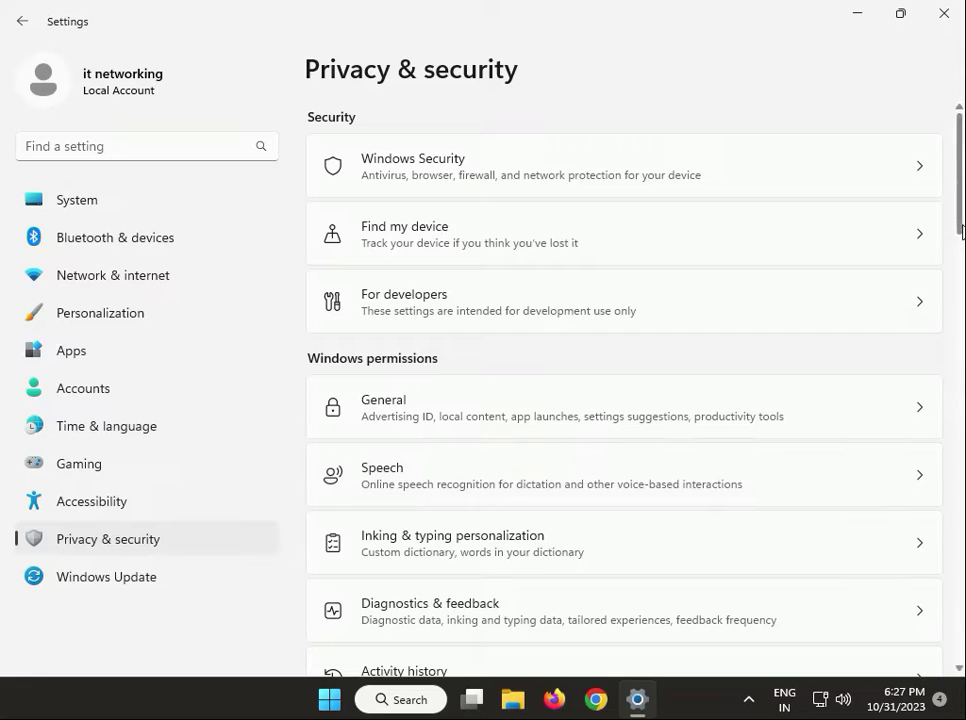
{"action": "scroll", "coordinate": [955, 222], "scroll_direction": "down", "scroll_amount": 3}
{"action": "left_click_drag", "start_coordinate": [955, 262], "coordinate": [925, 370]}
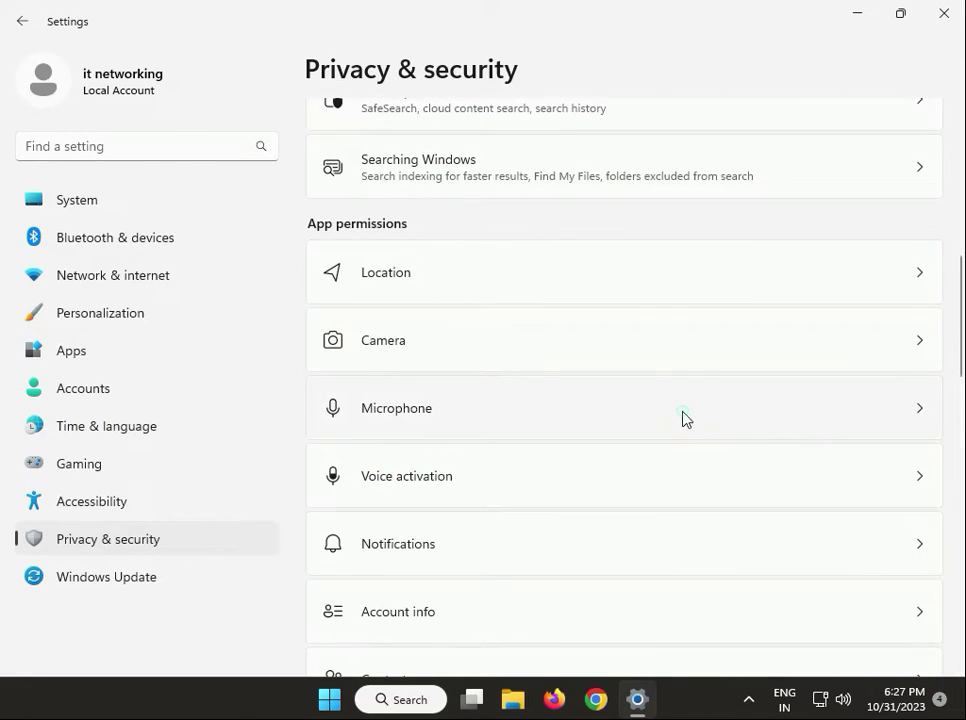
{"action": "left_click", "coordinate": [683, 418]}
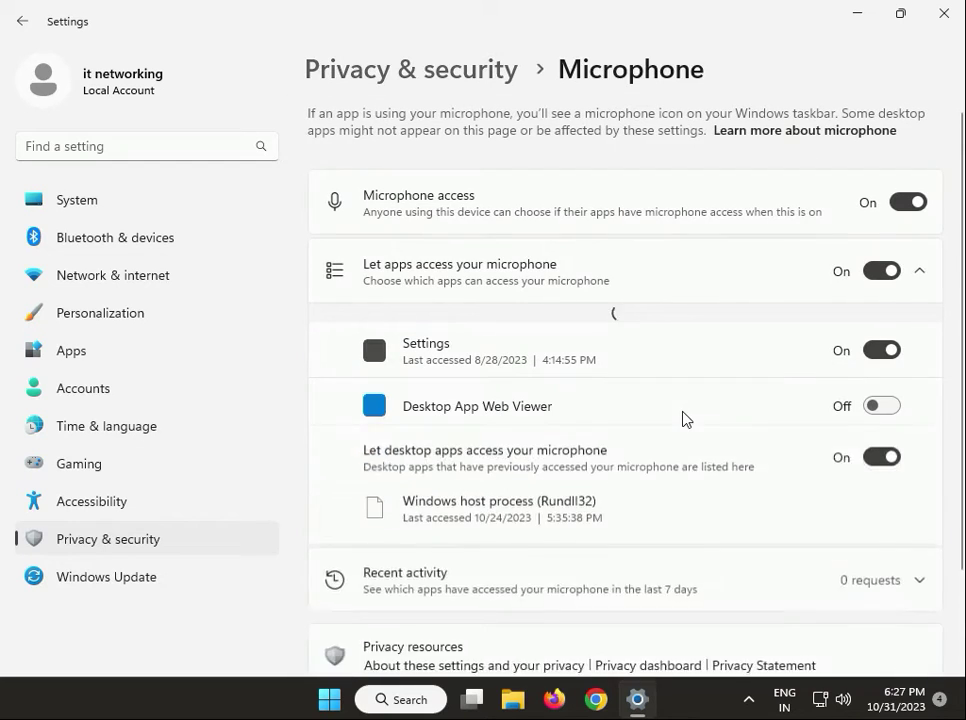
{"action": "left_click", "coordinate": [910, 204]}
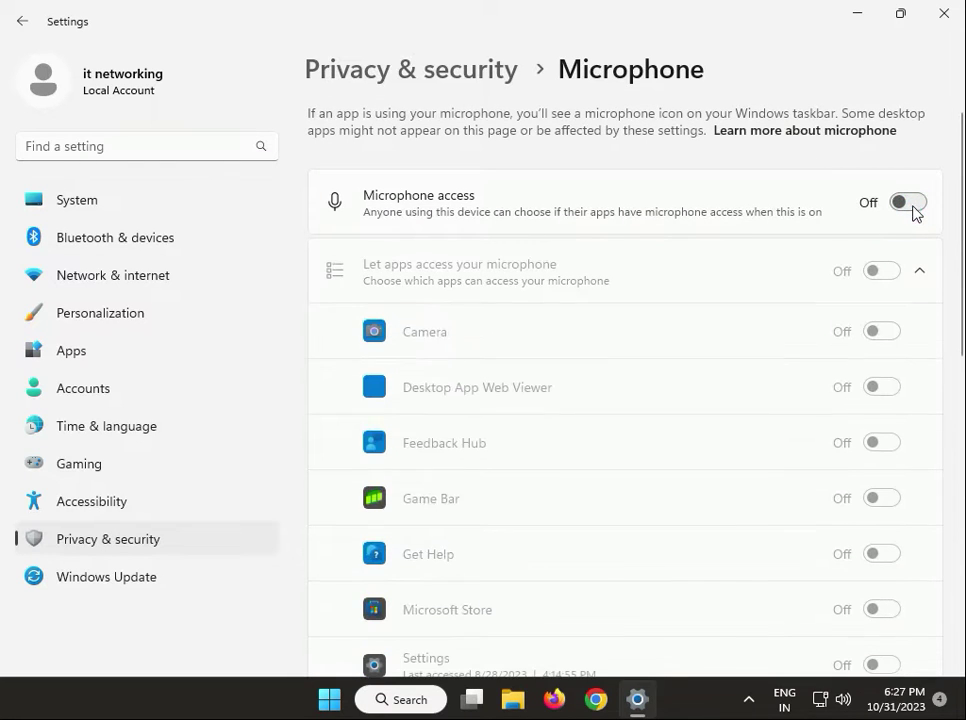
- Turn Microphone access back on and allow microphone use for Desktop App Web Viewer and Sound Recorder
{"action": "left_click", "coordinate": [914, 208]}
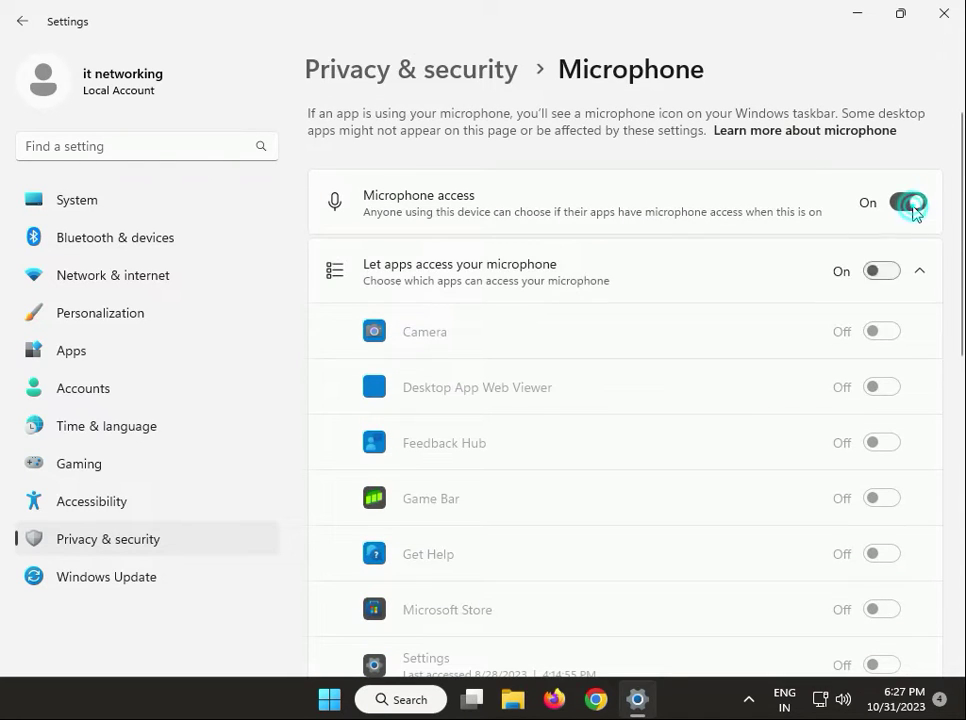
{"action": "left_click", "coordinate": [885, 396]}
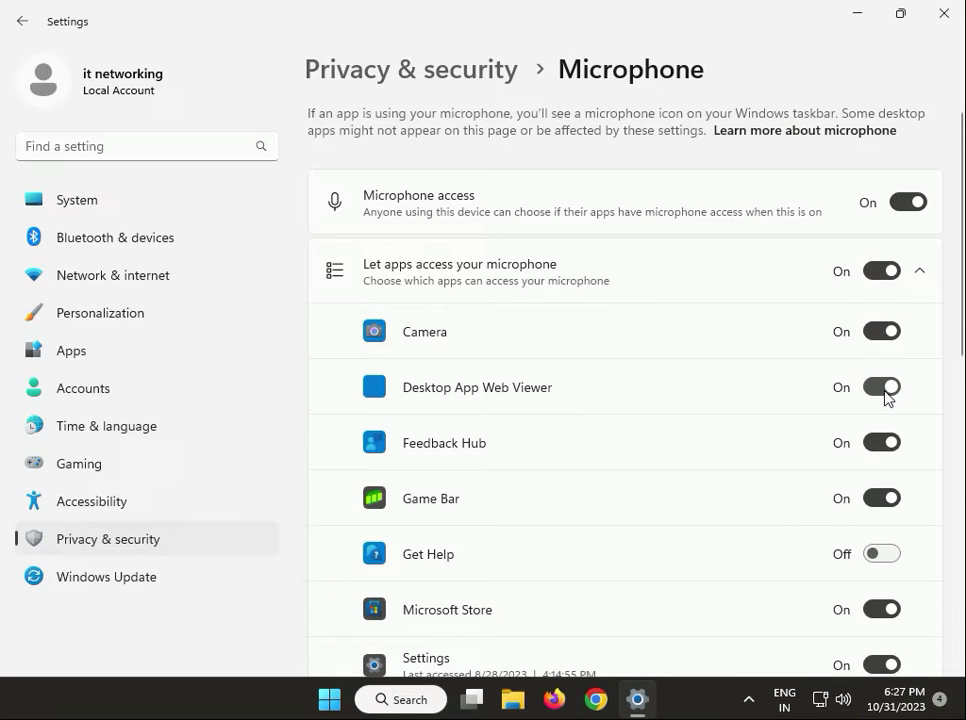
{"action": "left_click_drag", "start_coordinate": [958, 291], "coordinate": [893, 453]}
{"action": "left_click", "coordinate": [875, 480]}
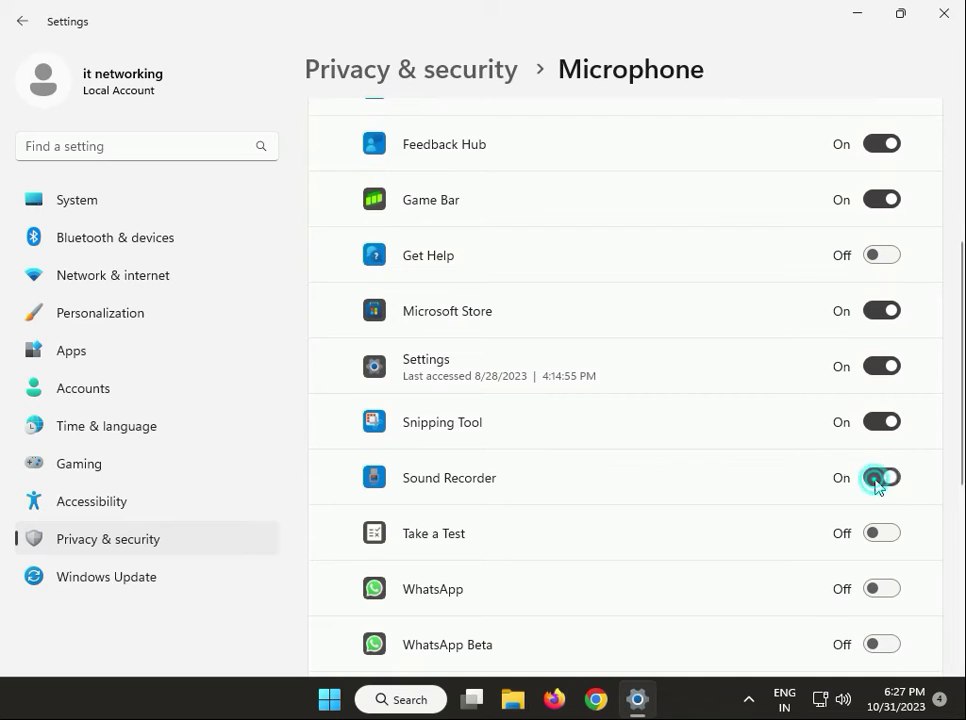
- Allow microphone use for WhatsApp, Take a Test and WhatsApp Beta, and close Settings
{"action": "left_click_drag", "start_coordinate": [960, 410], "coordinate": [886, 470]}
{"action": "left_click", "coordinate": [880, 473]}
{"action": "left_click", "coordinate": [876, 421]}
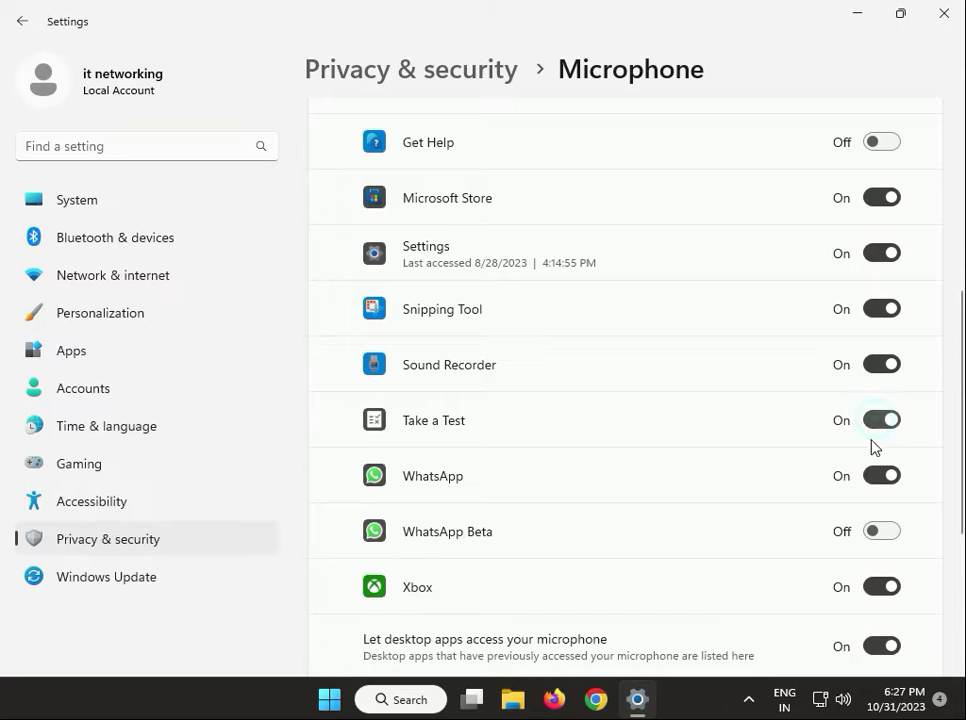
{"action": "left_click", "coordinate": [880, 538]}
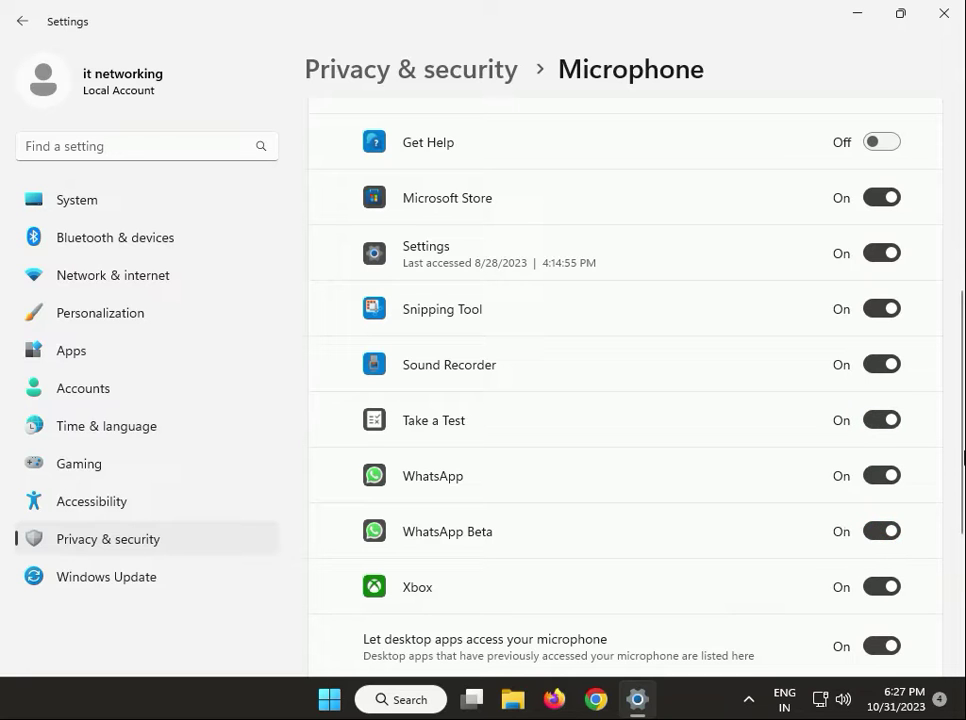
{"action": "left_click_drag", "start_coordinate": [962, 446], "coordinate": [962, 500]}
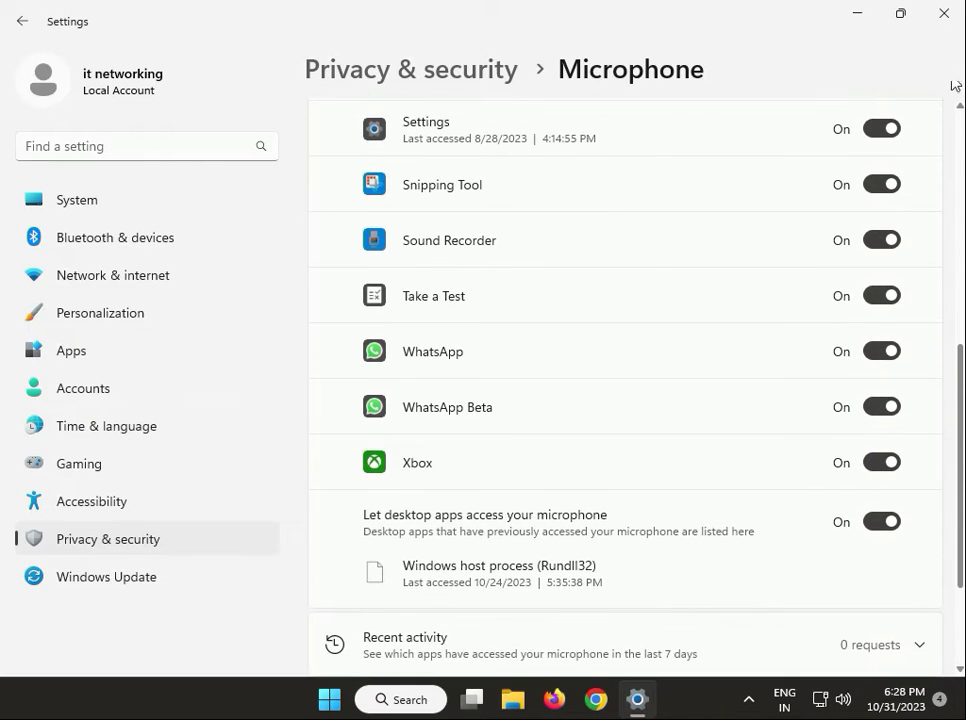
{"action": "left_click", "coordinate": [943, 14]}
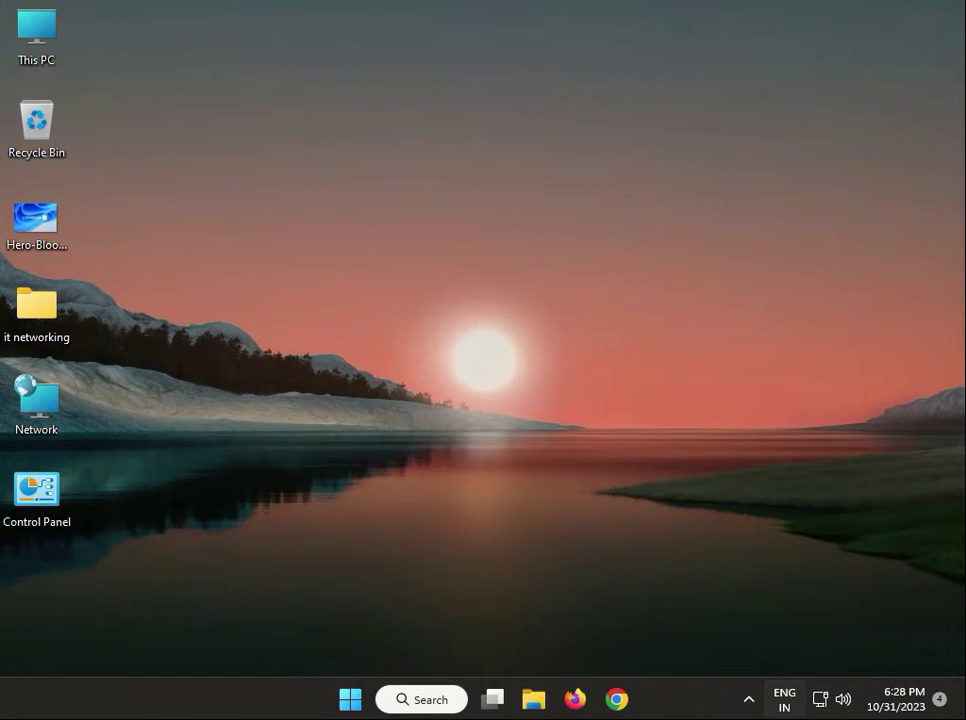
- Launch the Troubleshoot sound problems tool for the system audio, and close the Get Help window
{"action": "right_click", "coordinate": [850, 700]}
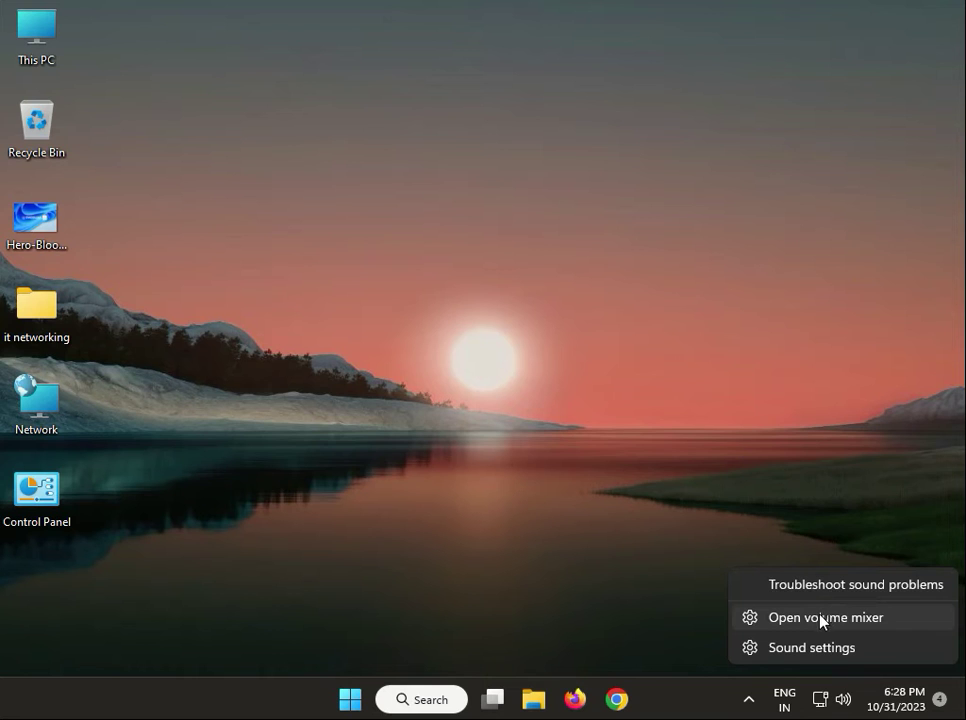
{"action": "left_click", "coordinate": [802, 587]}
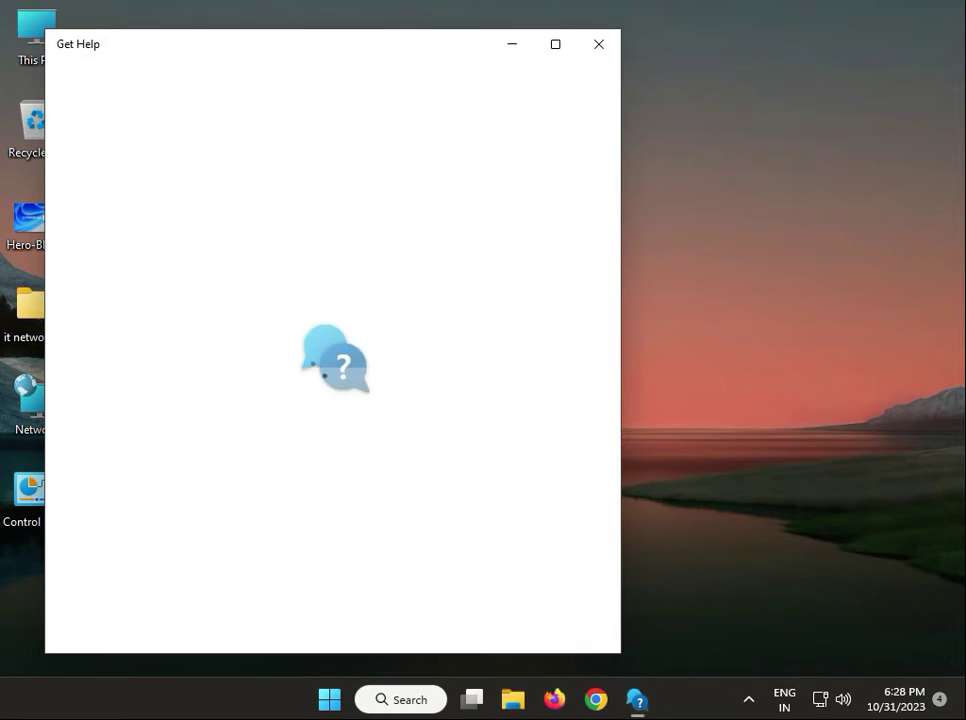
{"action": "left_click", "coordinate": [596, 45]}
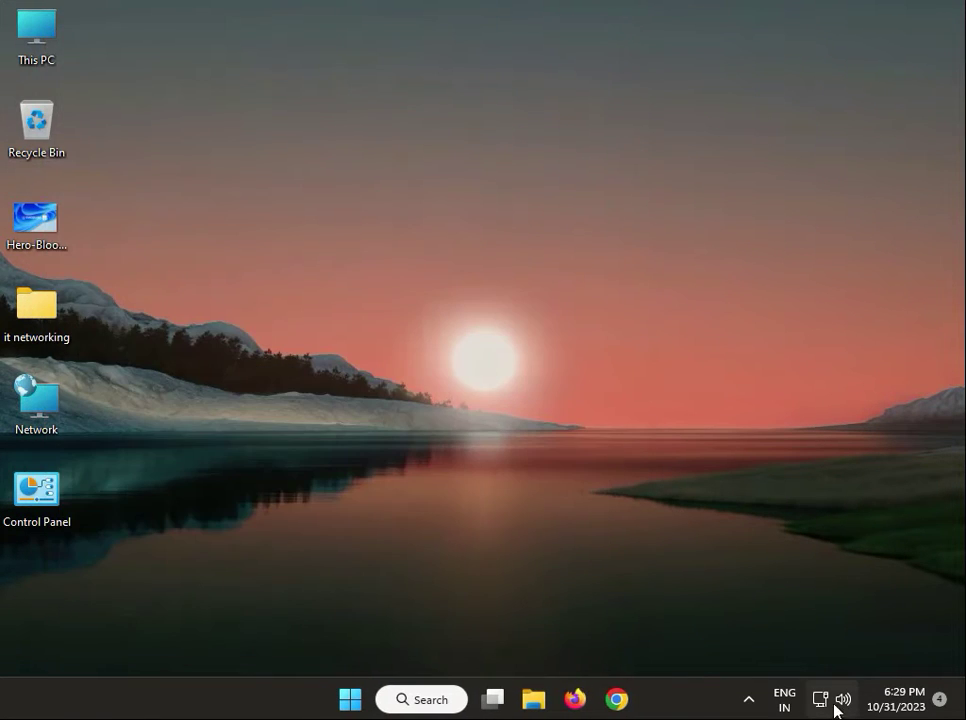
- Set the system volume to 100 in the volume mixer, check the output and input devices, and close Settings
{"action": "right_click", "coordinate": [841, 700]}
{"action": "left_click", "coordinate": [829, 622]}
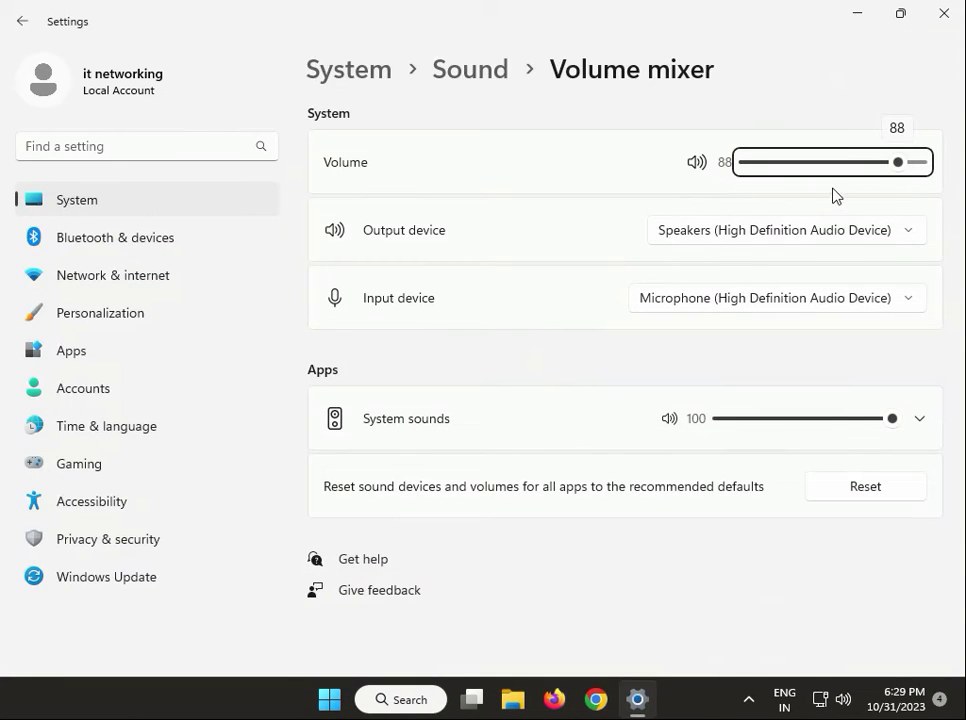
{"action": "left_click_drag", "start_coordinate": [910, 165], "coordinate": [938, 172]}
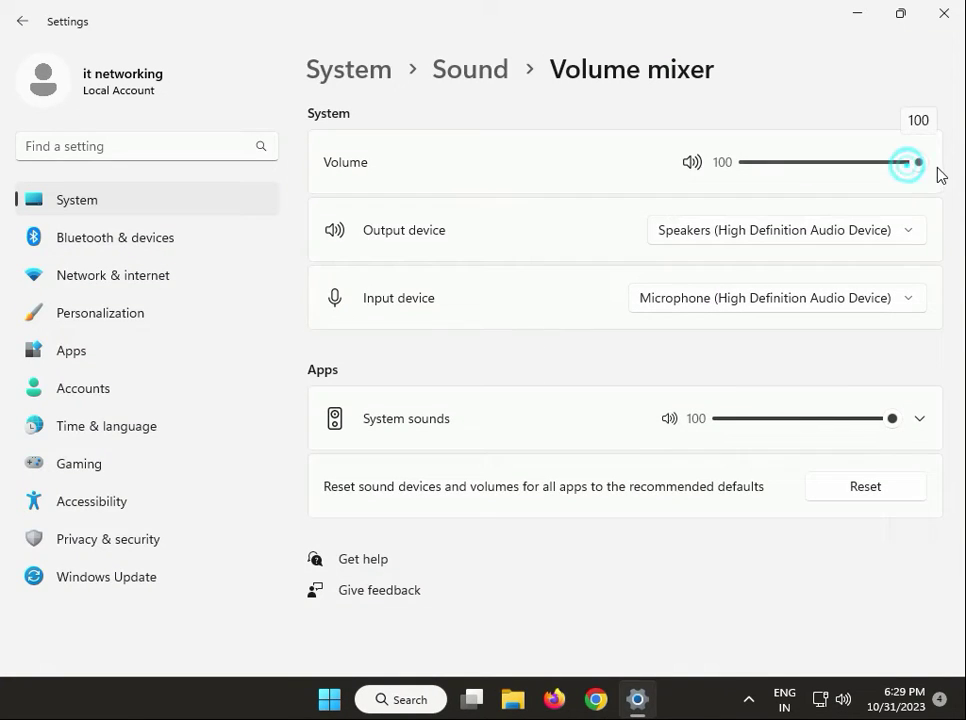
{"action": "left_click", "coordinate": [903, 240]}
{"action": "left_click", "coordinate": [843, 299]}
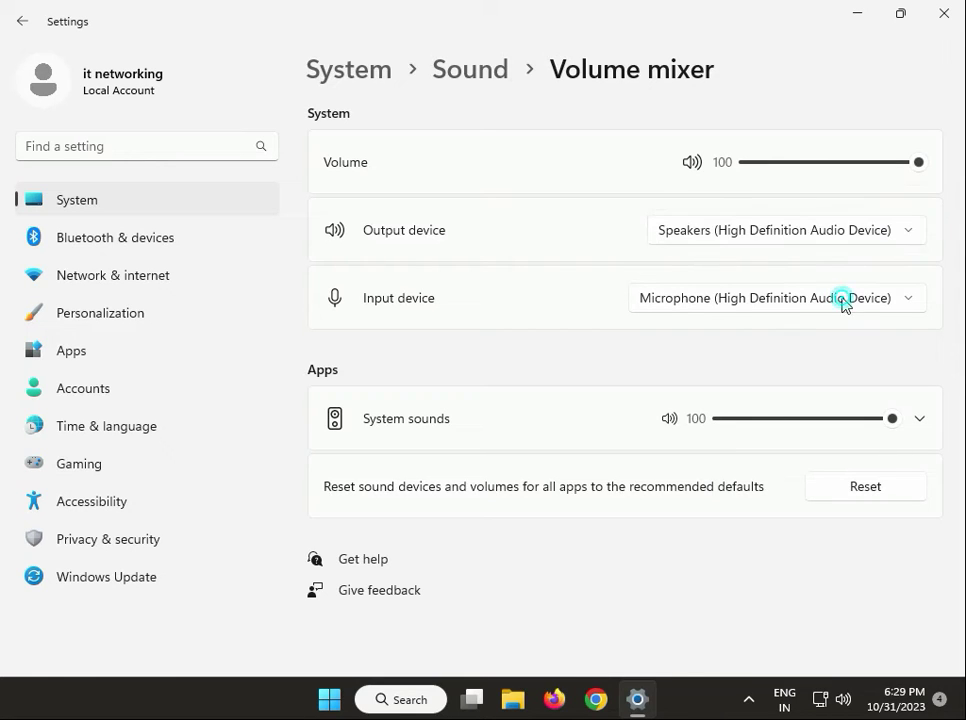
{"action": "left_click", "coordinate": [940, 18]}
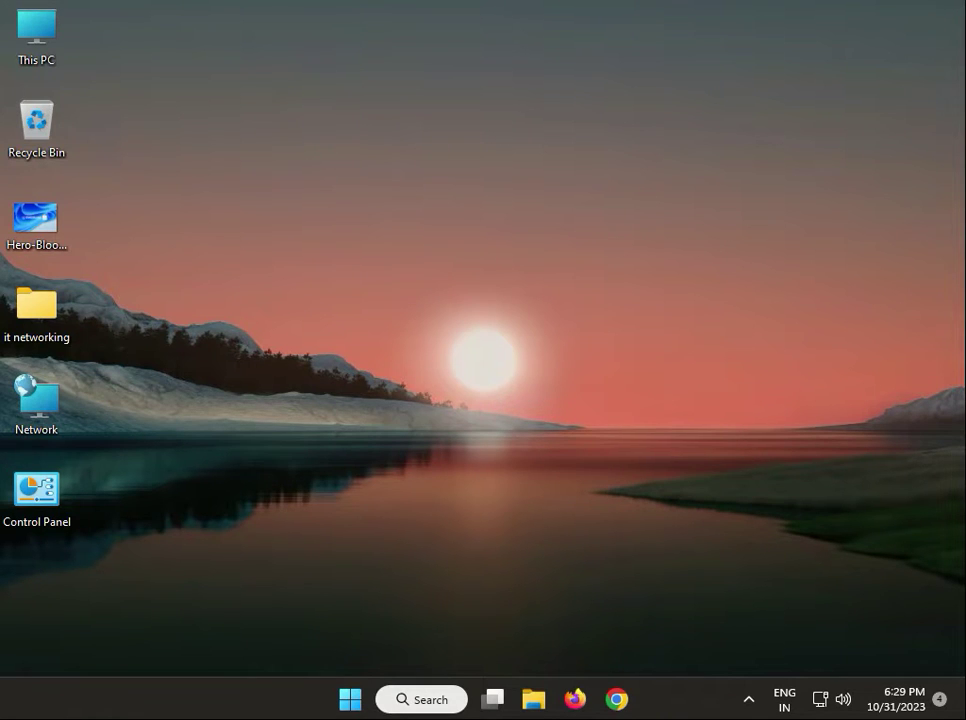
- Open the Windows Services console by running services.msc
{"action": "left_click", "coordinate": [307, 581]}
{"action": "key", "text": "super+r"}
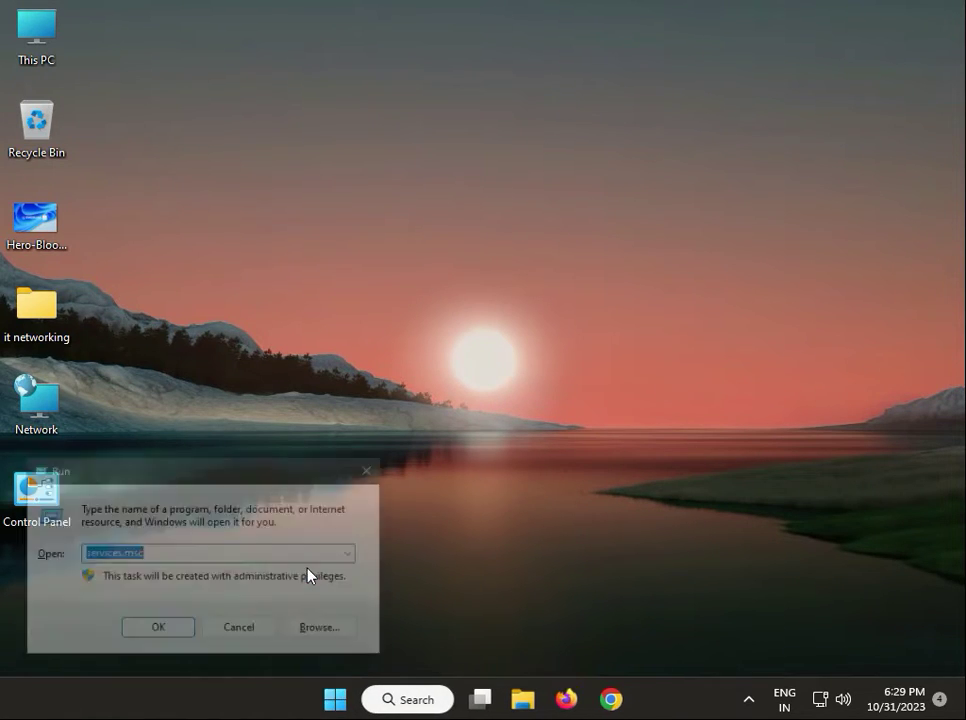
{"action": "left_click", "coordinate": [144, 555]}
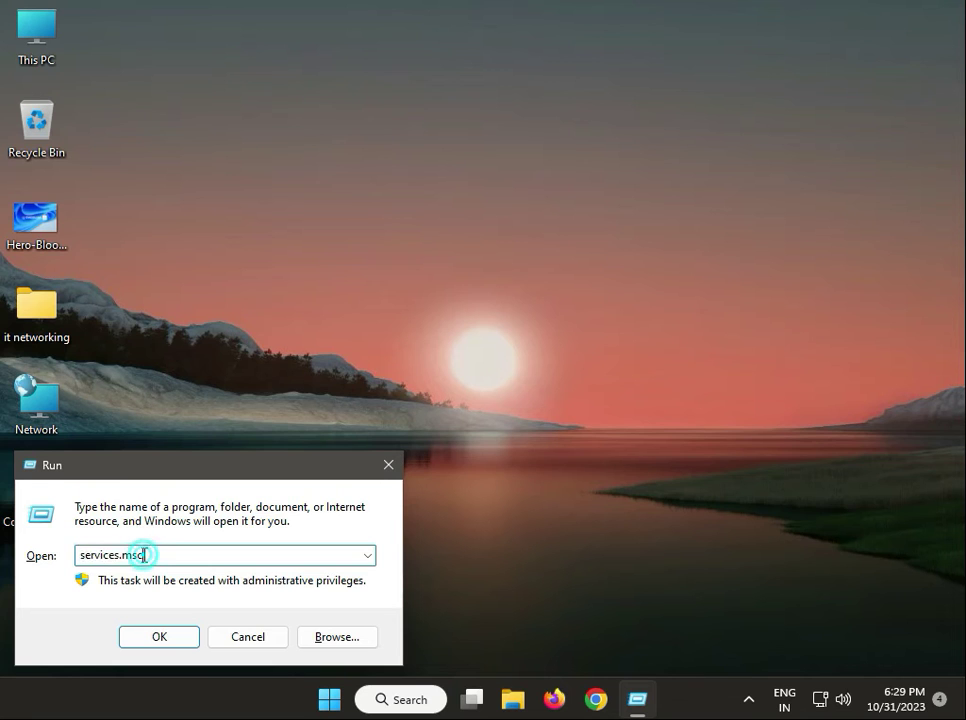
{"action": "left_click", "coordinate": [155, 636]}
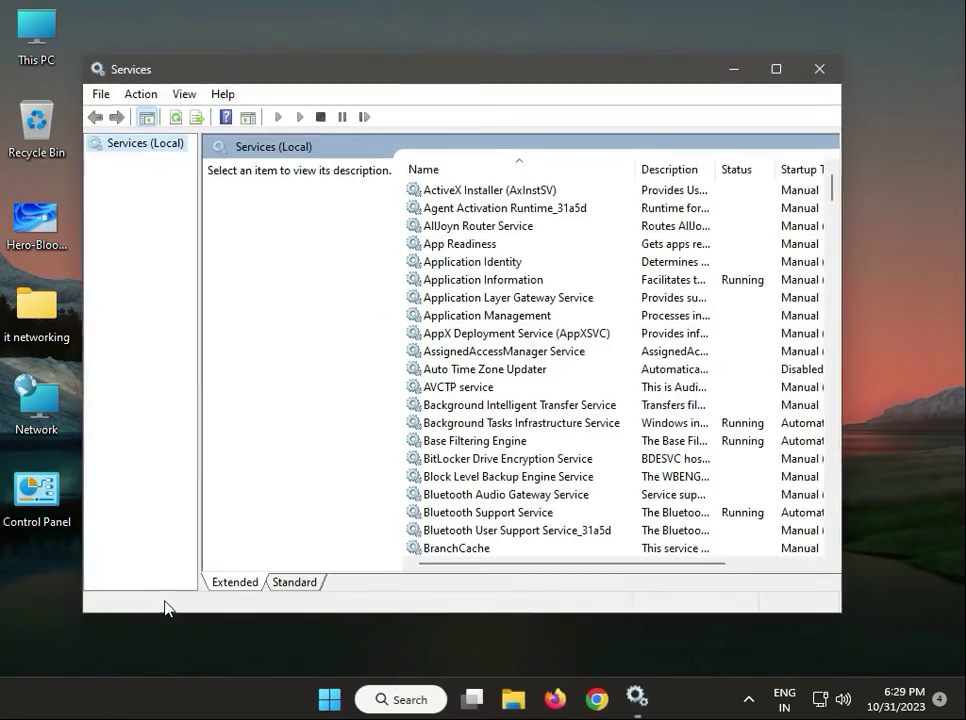
- Restart the Windows Audio service and close the Services console
{"action": "left_click", "coordinate": [430, 371]}
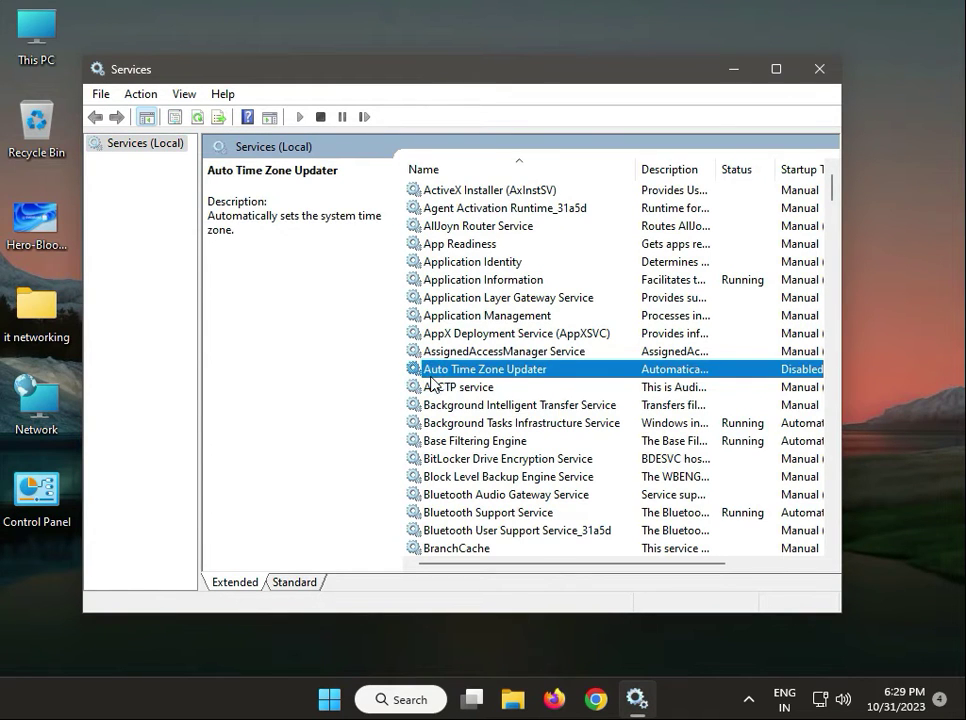
{"action": "key", "text": "w"}
{"action": "left_click", "coordinate": [485, 336]}
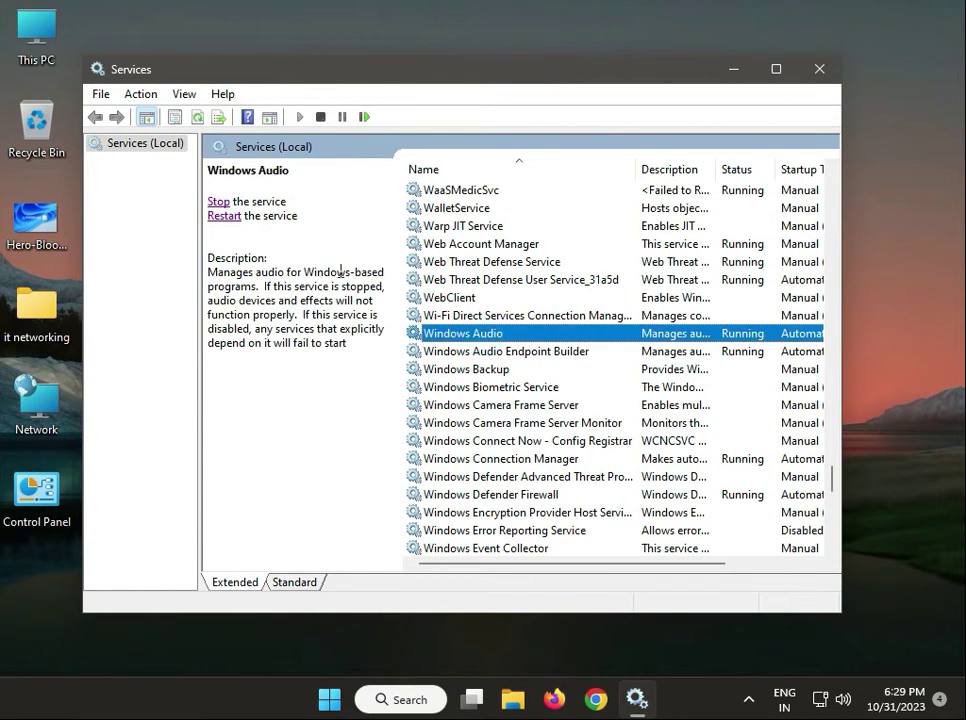
{"action": "left_click", "coordinate": [222, 216]}
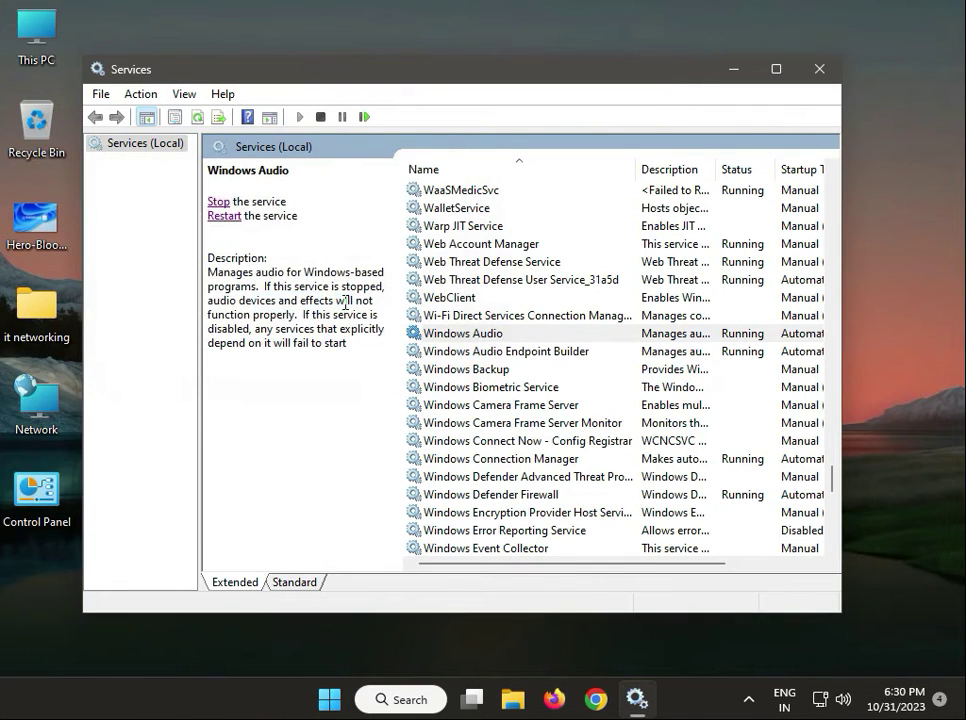
{"action": "left_click", "coordinate": [821, 69]}
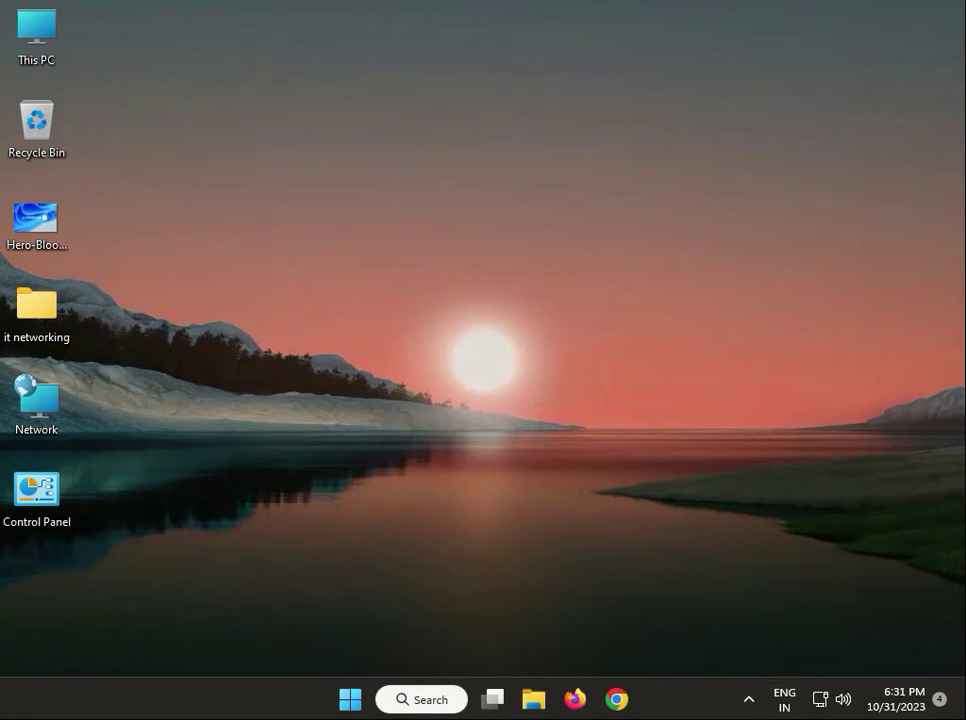
- Open Device Manager and disable the High Definition Audio Device under Sound, video and game controllers
{"action": "right_click", "coordinate": [343, 702]}
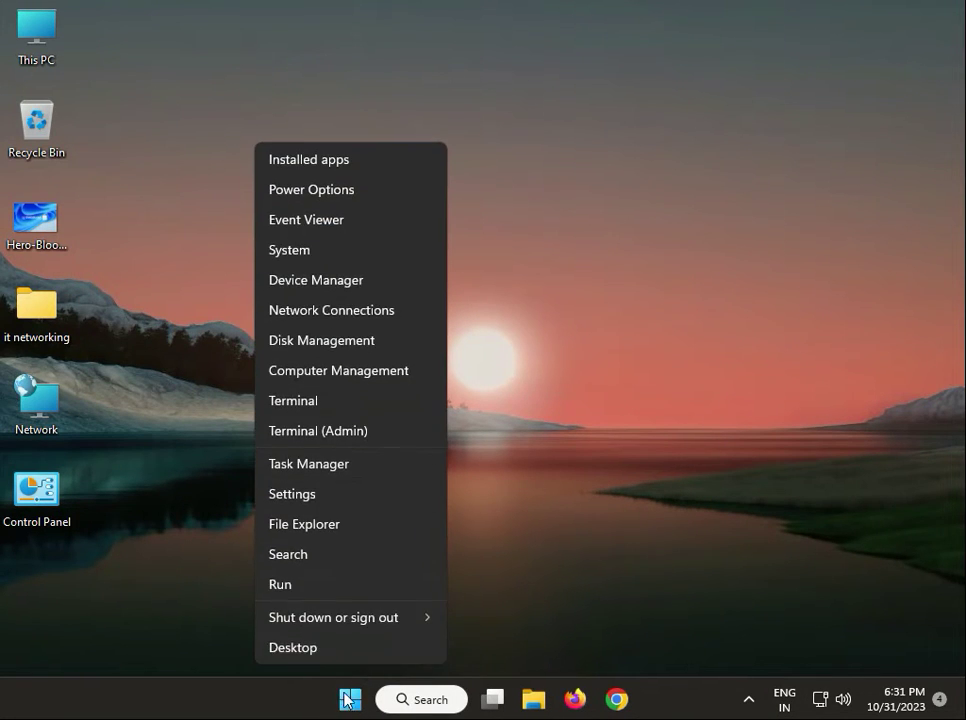
{"action": "left_click", "coordinate": [353, 284]}
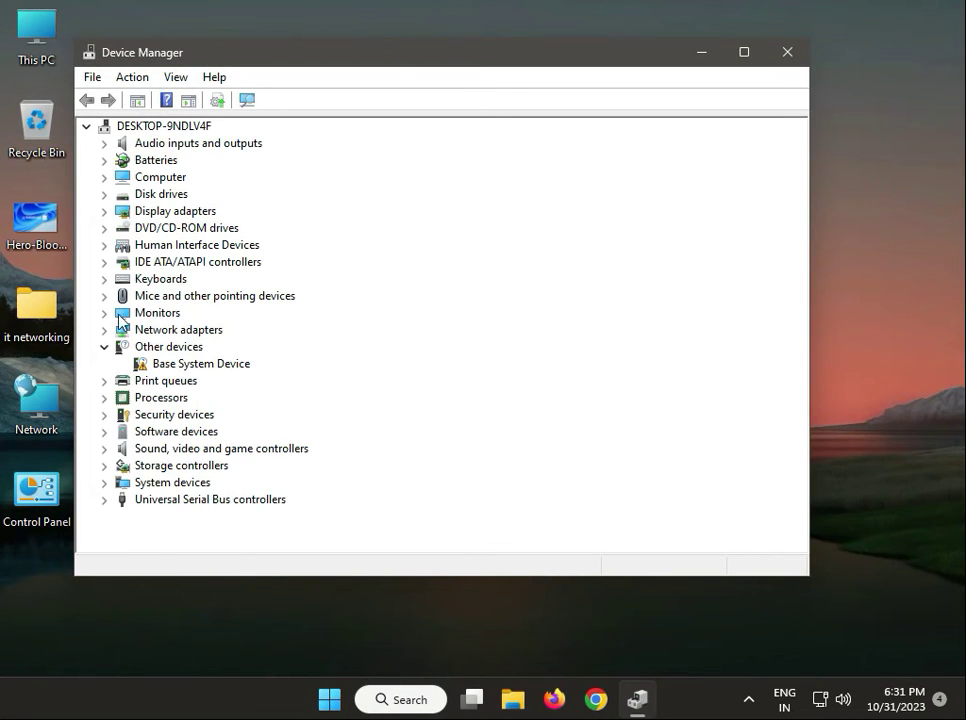
{"action": "left_click", "coordinate": [106, 449]}
{"action": "left_click", "coordinate": [207, 468]}
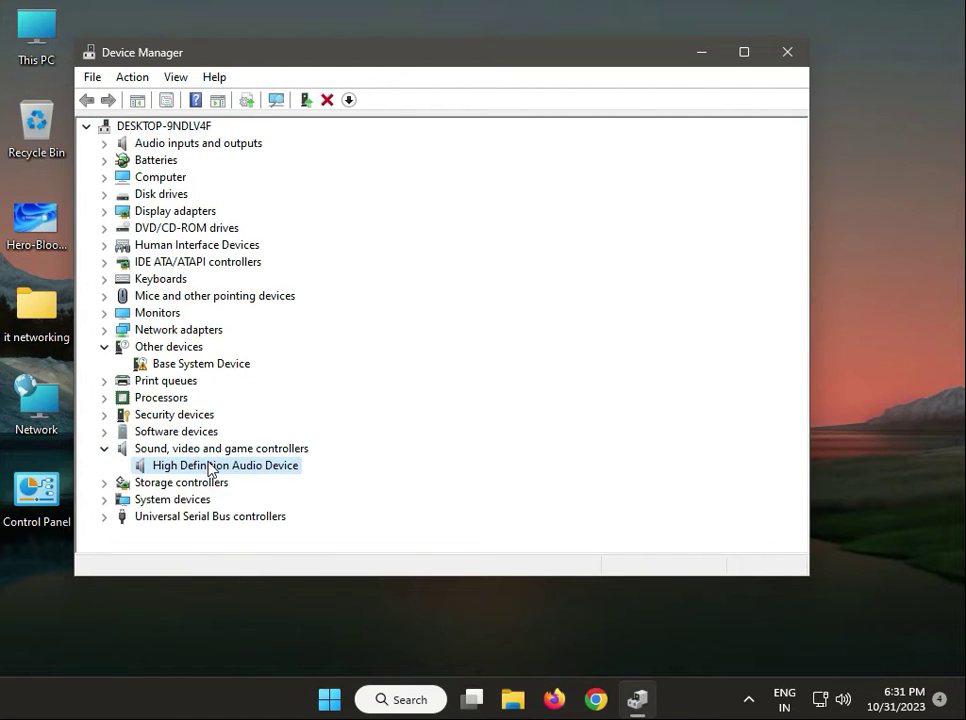
{"action": "right_click", "coordinate": [209, 467]}
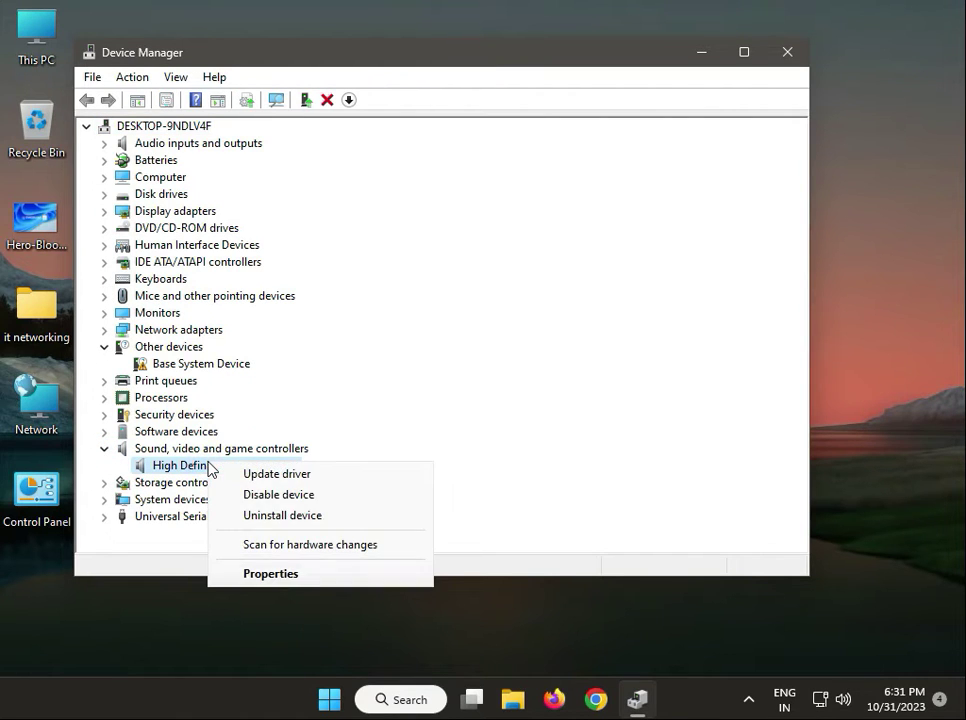
{"action": "left_click", "coordinate": [271, 496]}
{"action": "left_click", "coordinate": [523, 371]}
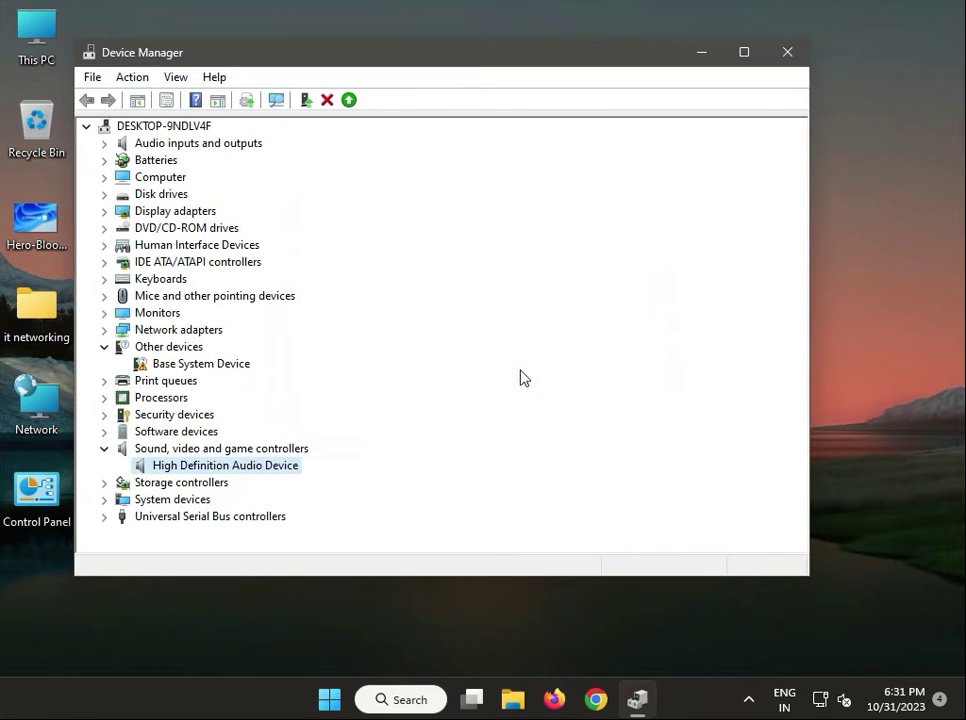
- Scan for hardware changes and enable the High Definition Audio Device again
{"action": "left_click", "coordinate": [276, 101]}
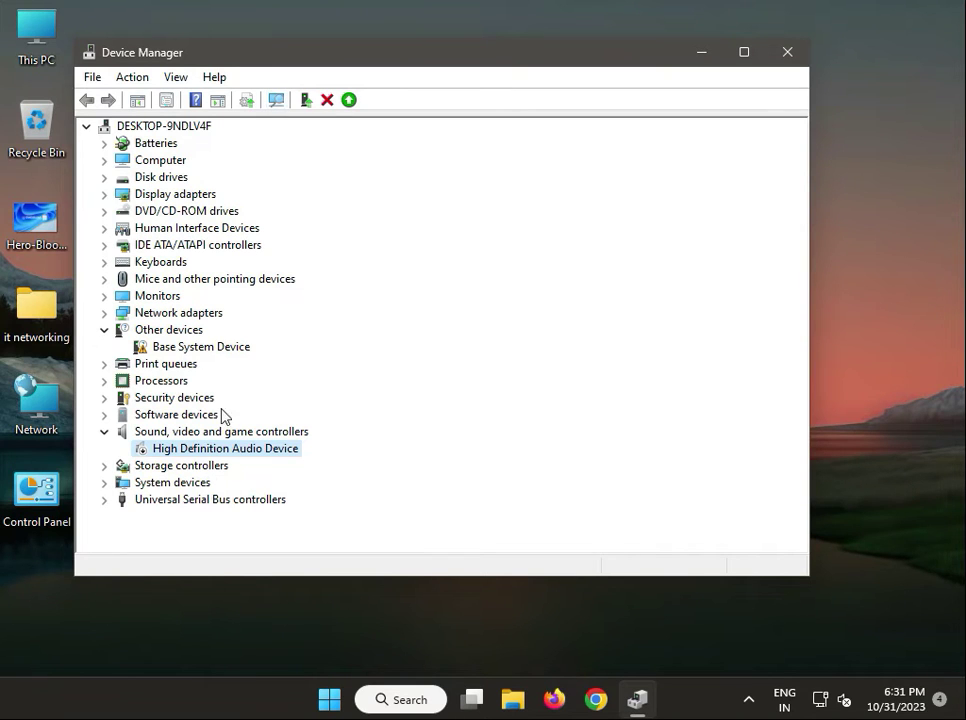
{"action": "right_click", "coordinate": [218, 450]}
{"action": "left_click", "coordinate": [245, 479]}
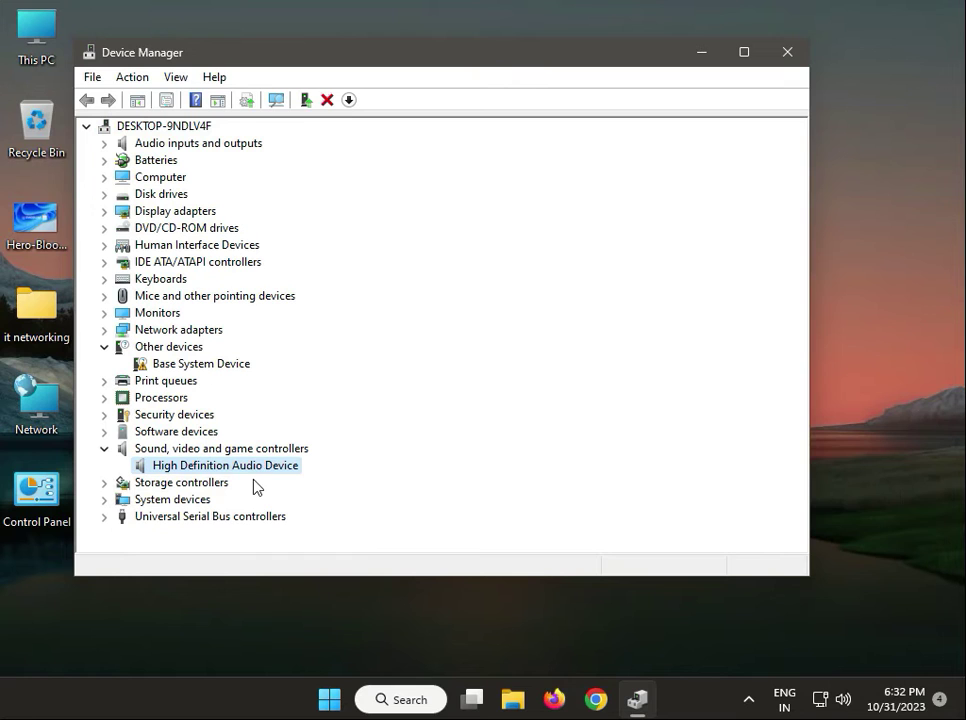
- Update the High Definition Audio Device driver by searching automatically for drivers
{"action": "right_click", "coordinate": [263, 466]}
{"action": "left_click", "coordinate": [318, 476]}
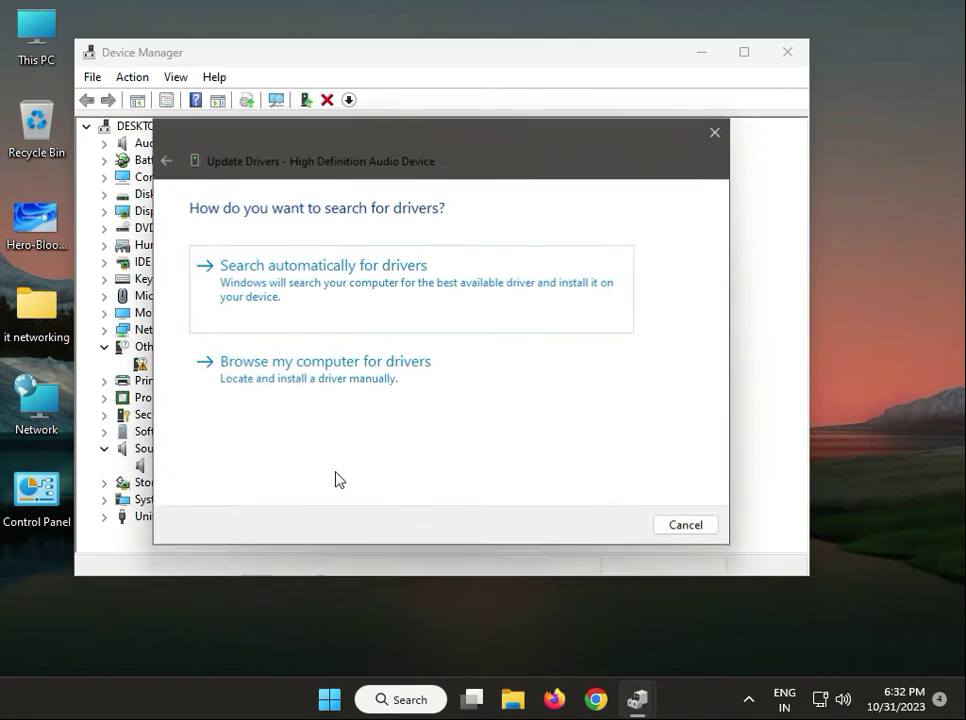
{"action": "left_click", "coordinate": [466, 298]}
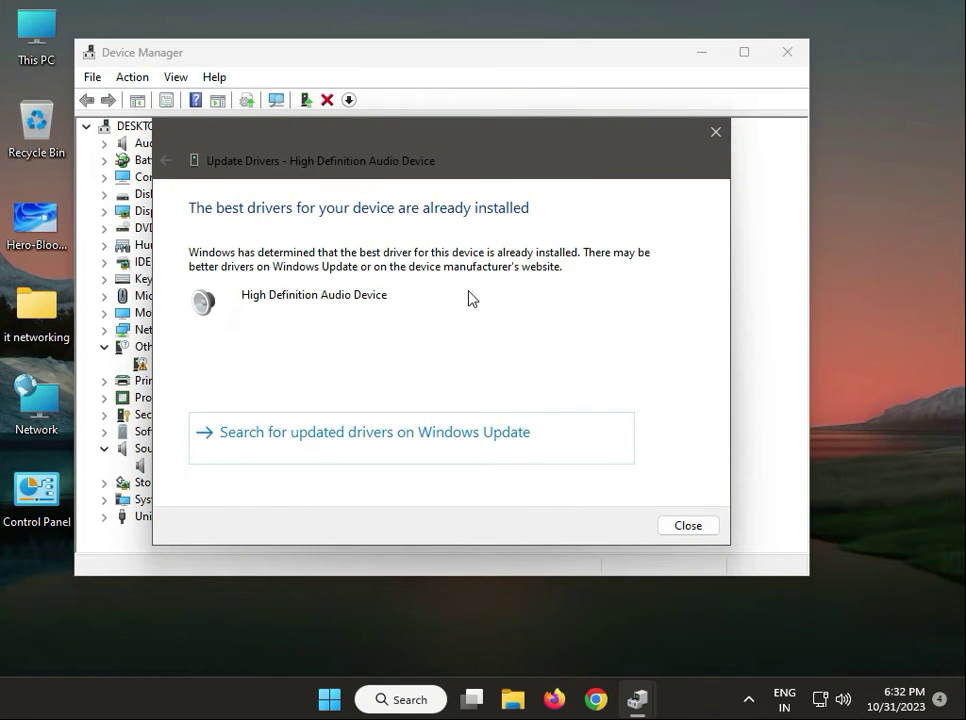
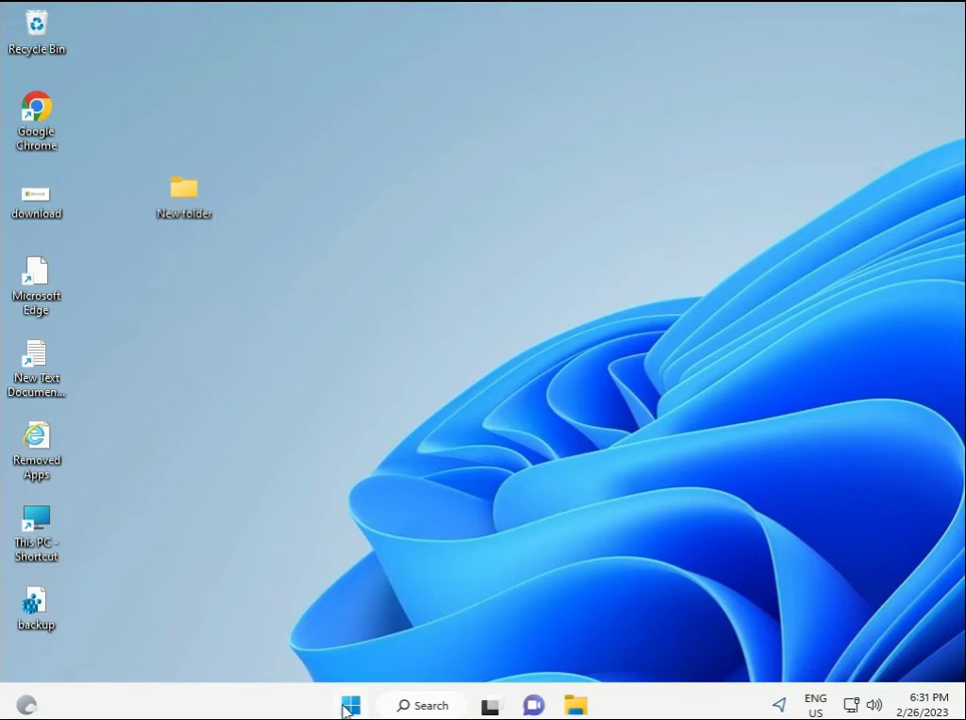
- Open Command Prompt as administrator and allow it to make changes to the device
{"action": "key", "text": "super"}
{"action": "type", "text": "cmd"}
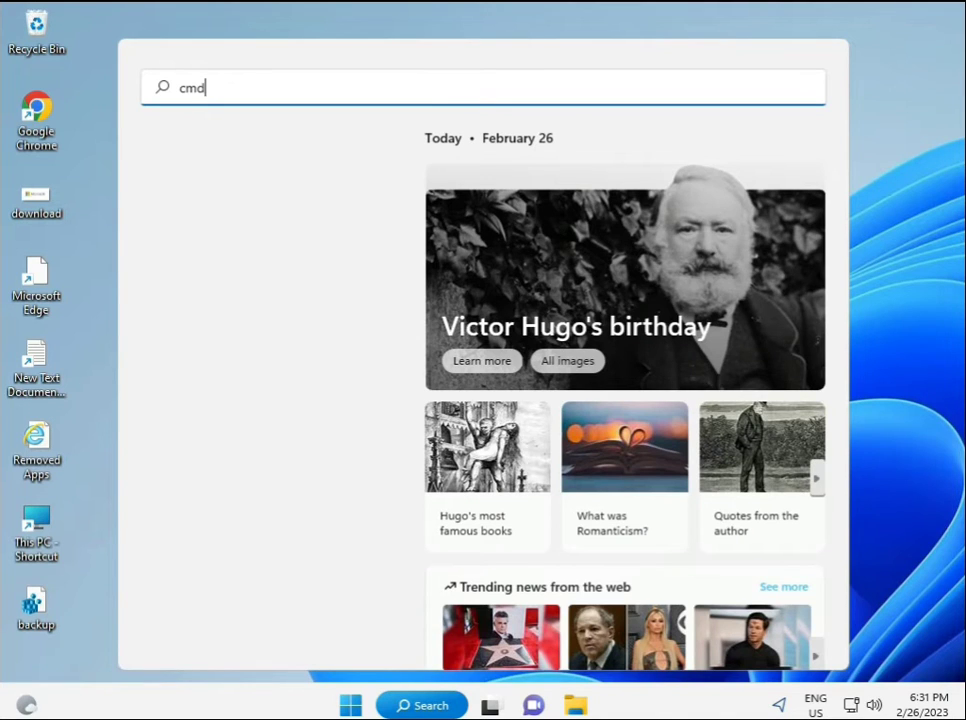
{"action": "left_click", "coordinate": [212, 235]}
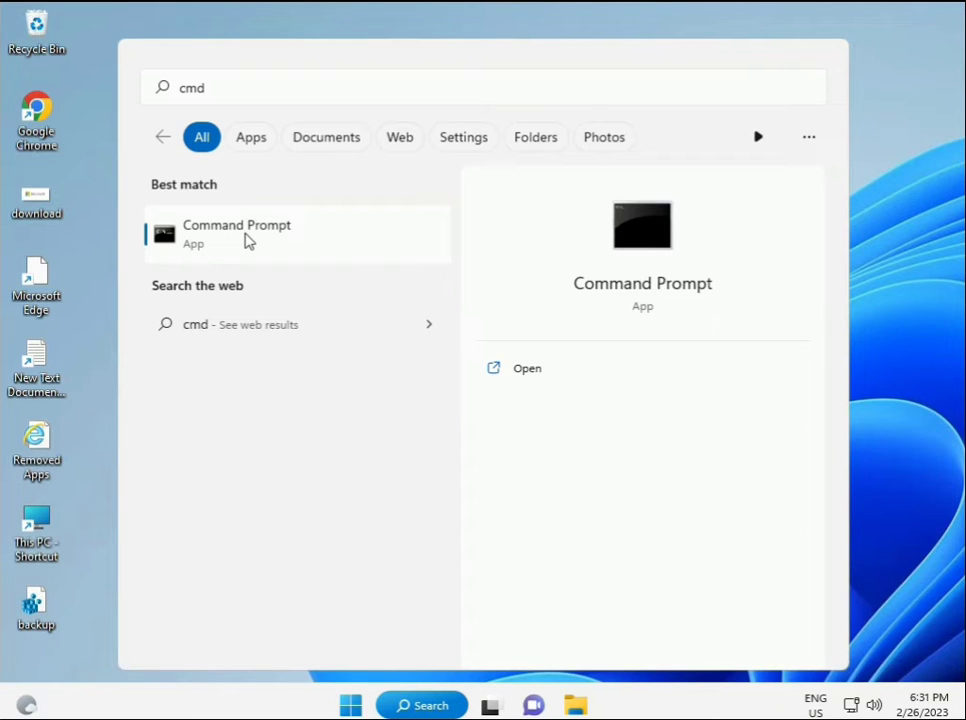
{"action": "right_click", "coordinate": [250, 242]}
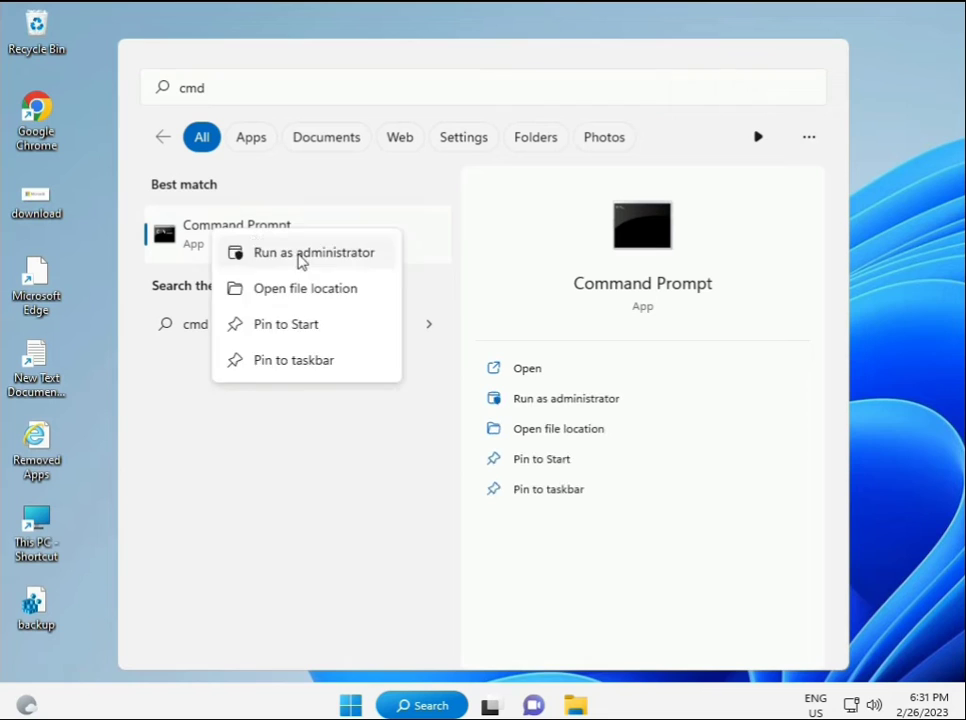
{"action": "key", "text": "Escape"}
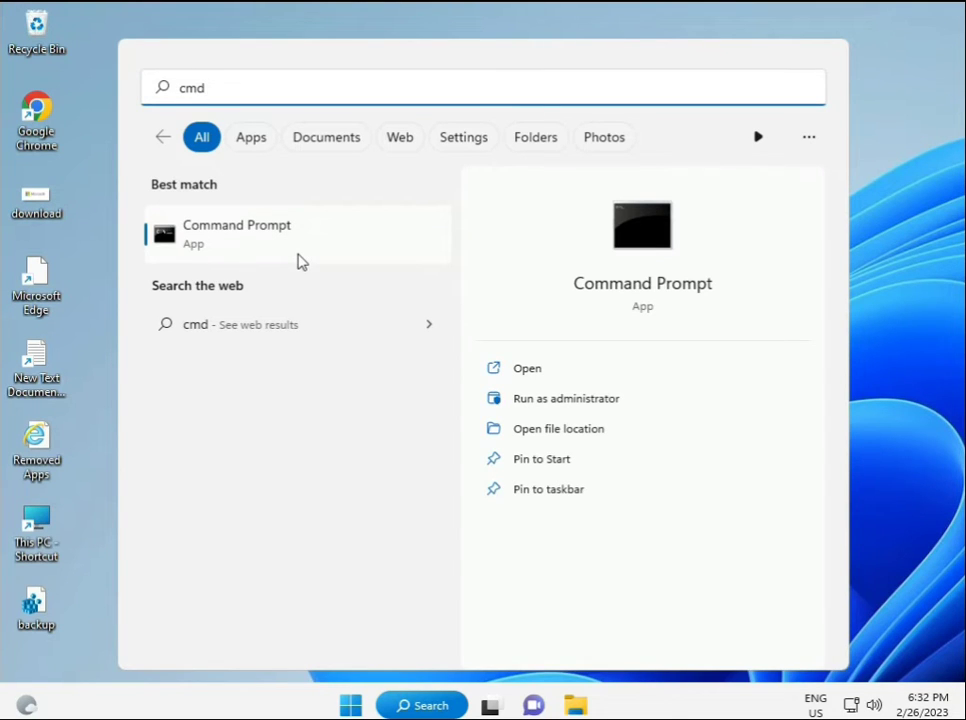
{"action": "key", "text": "ctrl+shift+Return"}
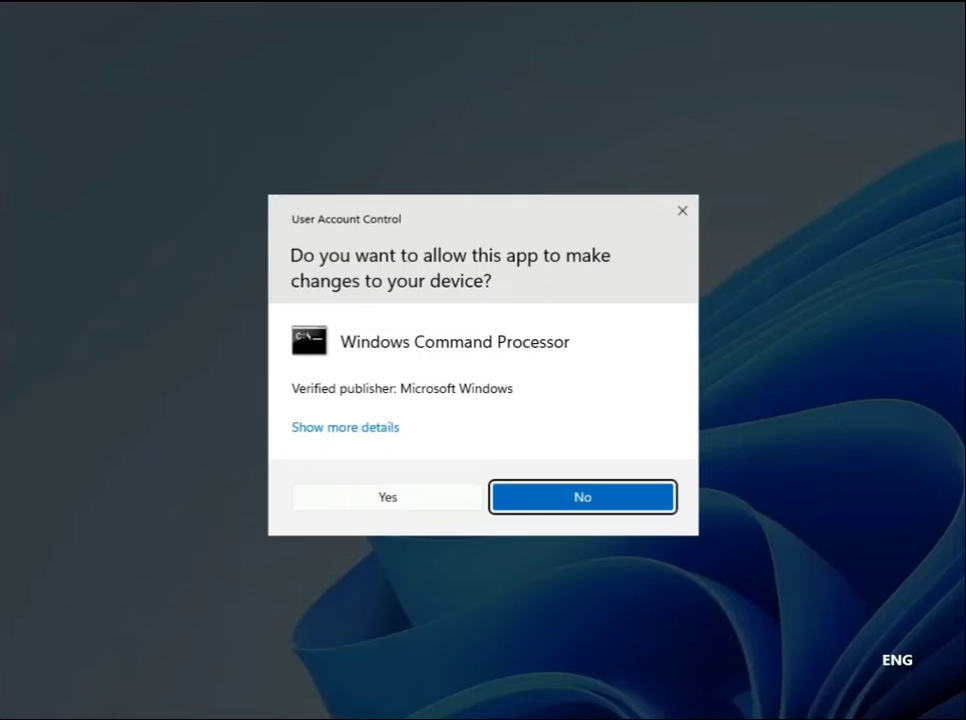
{"action": "left_click", "coordinate": [397, 499]}
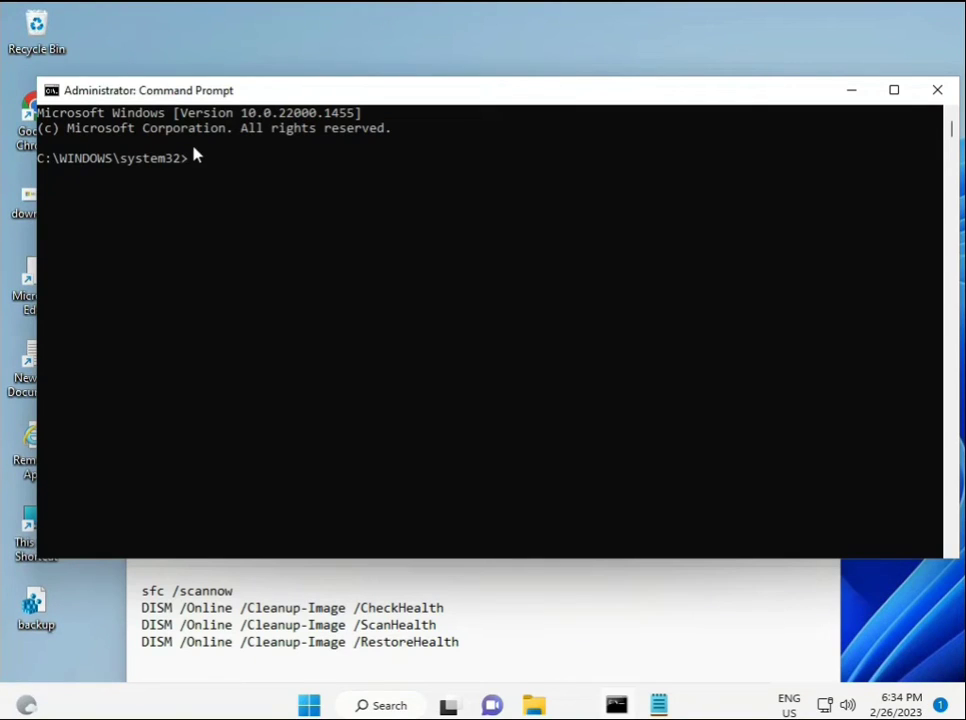
- Run the system file check with the command sfc /scannow
{"action": "left_click", "coordinate": [194, 153]}
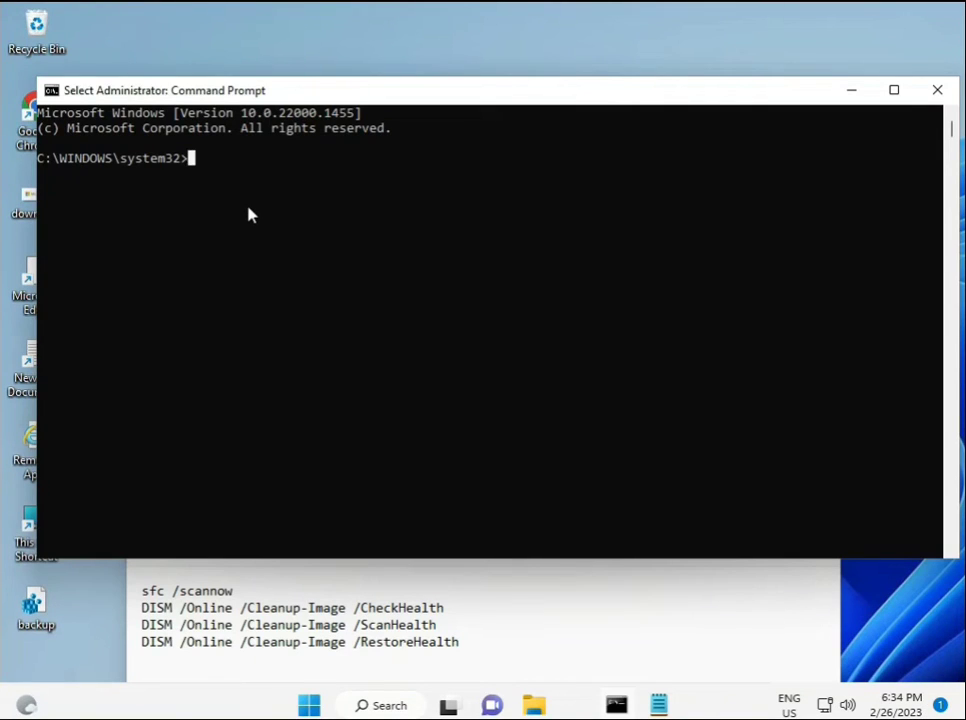
{"action": "type", "text": "sc"}
{"action": "key", "text": "BackSpace"}
{"action": "key", "text": "BackSpace"}
{"action": "type", "text": "sfc "}
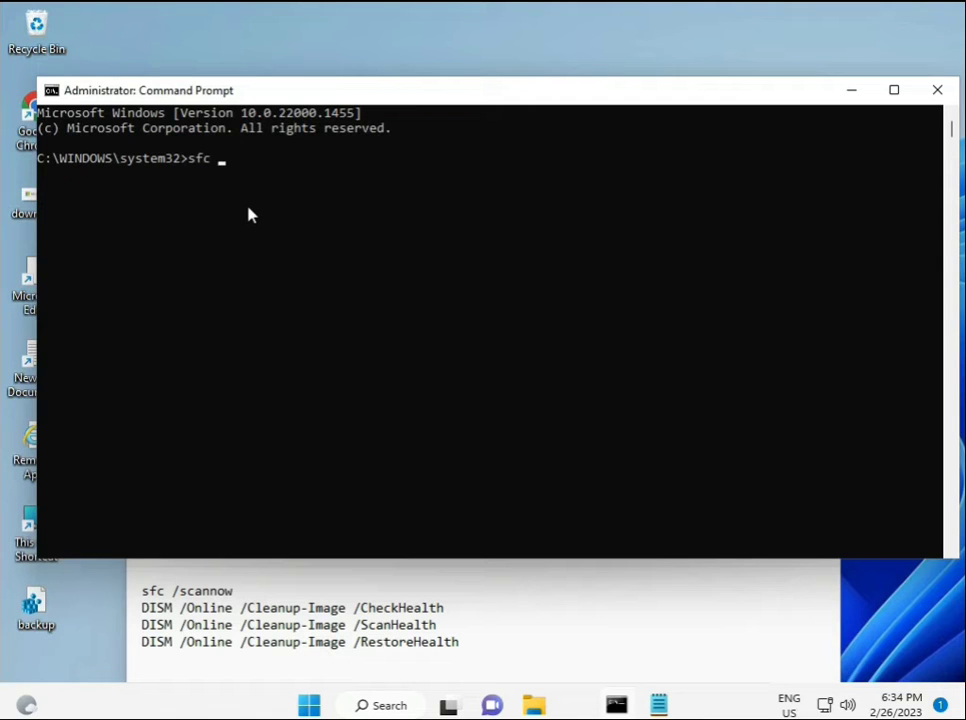
{"action": "type", "text": "/scannow"}
{"action": "key", "text": "Return"}
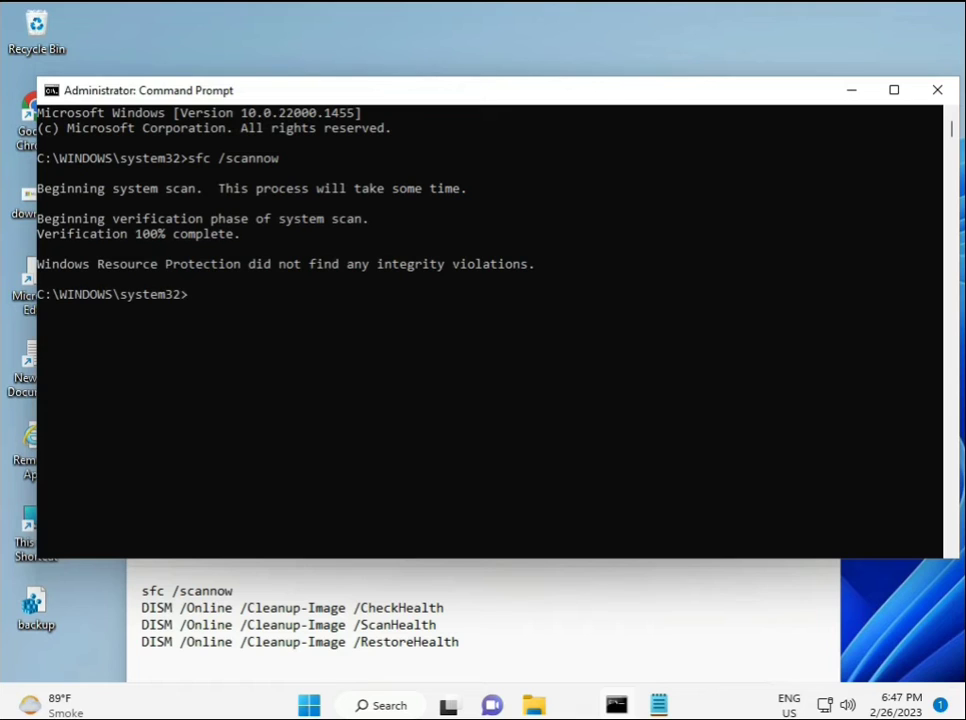
- Copy the command DISM /Online /Cleanup-Image /CheckHealth from the Notepad document
{"action": "left_click_drag", "start_coordinate": [142, 608], "coordinate": [455, 610]}
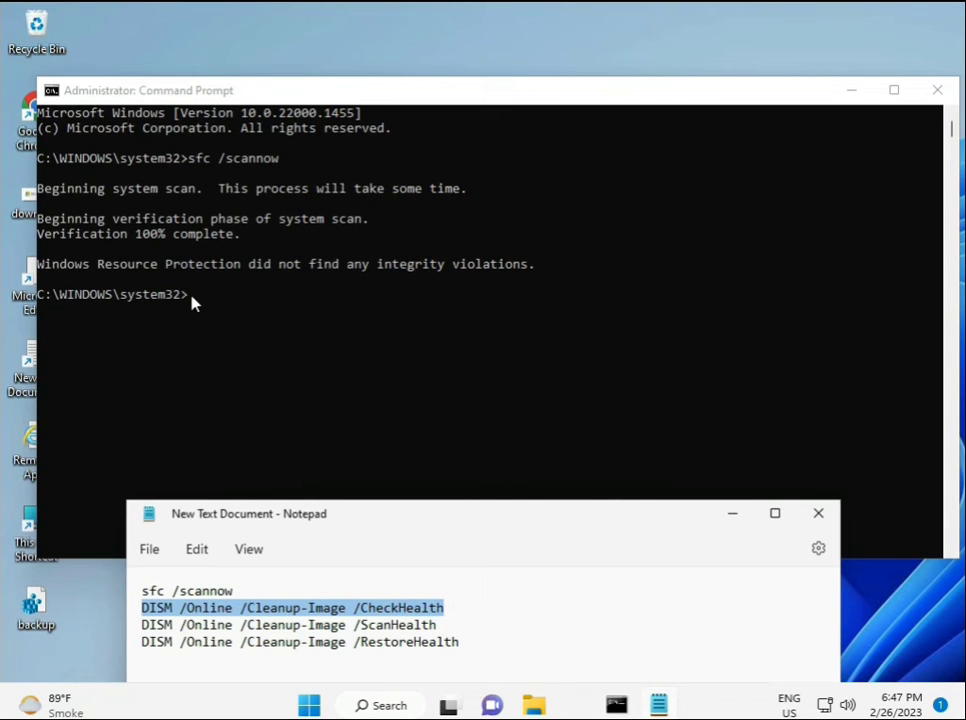
{"action": "right_click", "coordinate": [257, 611]}
{"action": "left_click", "coordinate": [305, 316]}
- Paste the copied CheckHealth command at the administrator Command Prompt and run it
{"action": "left_click", "coordinate": [194, 303]}
{"action": "left_click", "coordinate": [192, 298]}
{"action": "key", "text": "Escape"}
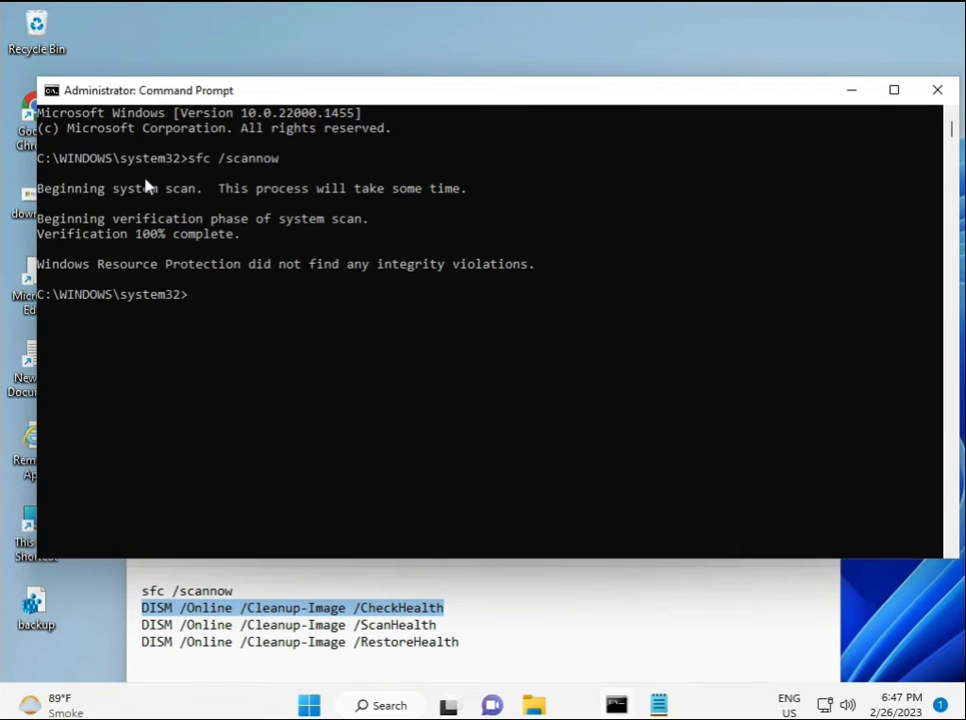
{"action": "right_click", "coordinate": [78, 95]}
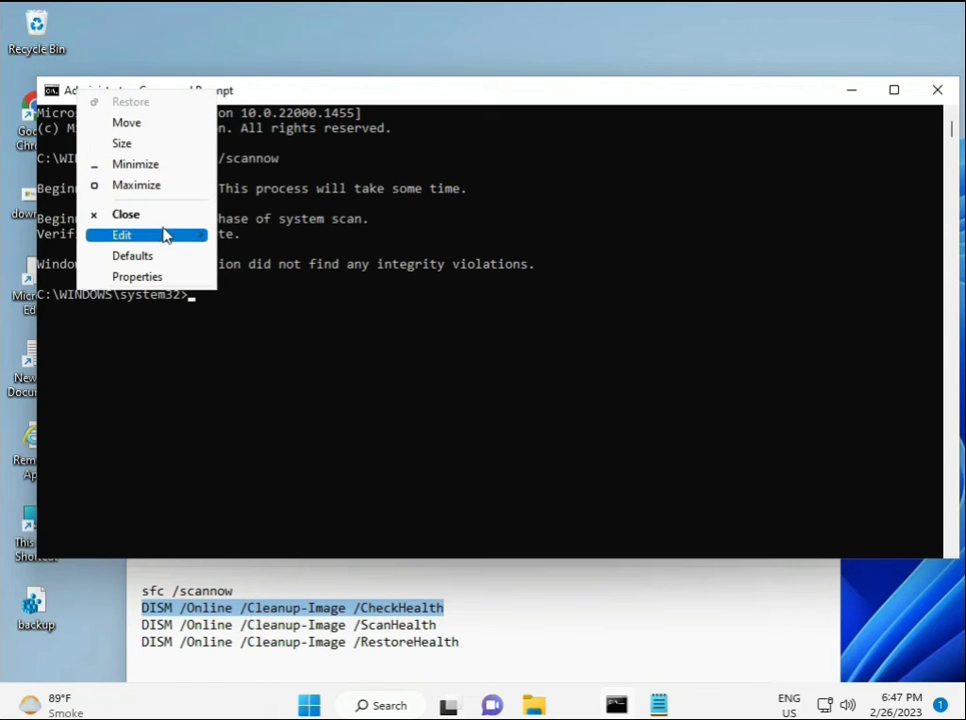
{"action": "mouse_move", "coordinate": [203, 238]}
{"action": "left_click", "coordinate": [258, 277]}
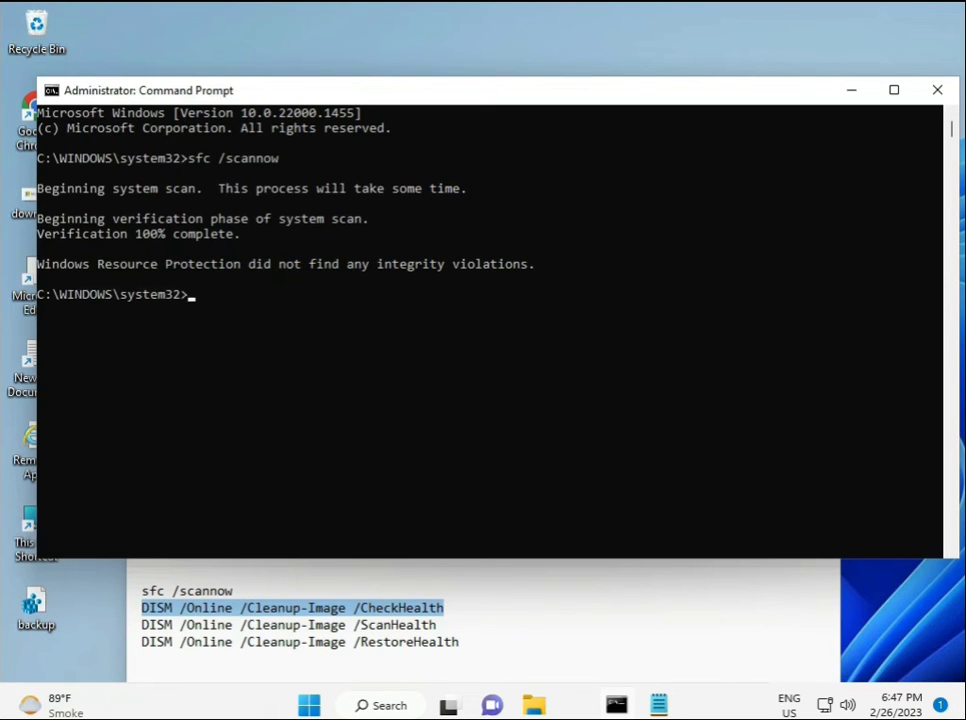
{"action": "mouse_move", "coordinate": [616, 625]}
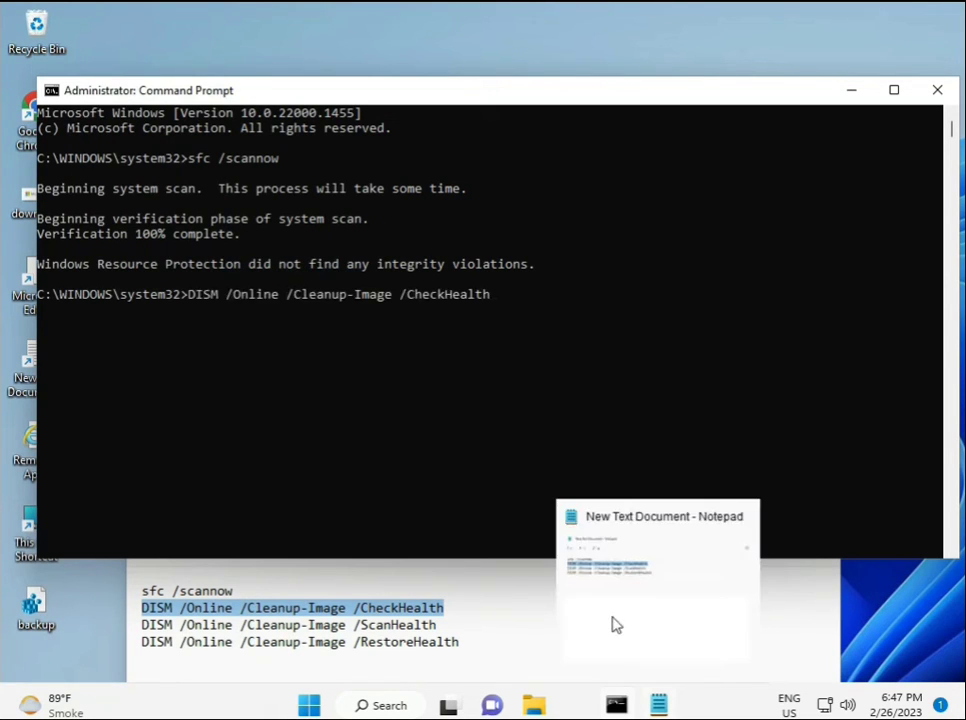
{"action": "left_click", "coordinate": [198, 295]}
{"action": "key", "text": "Escape"}
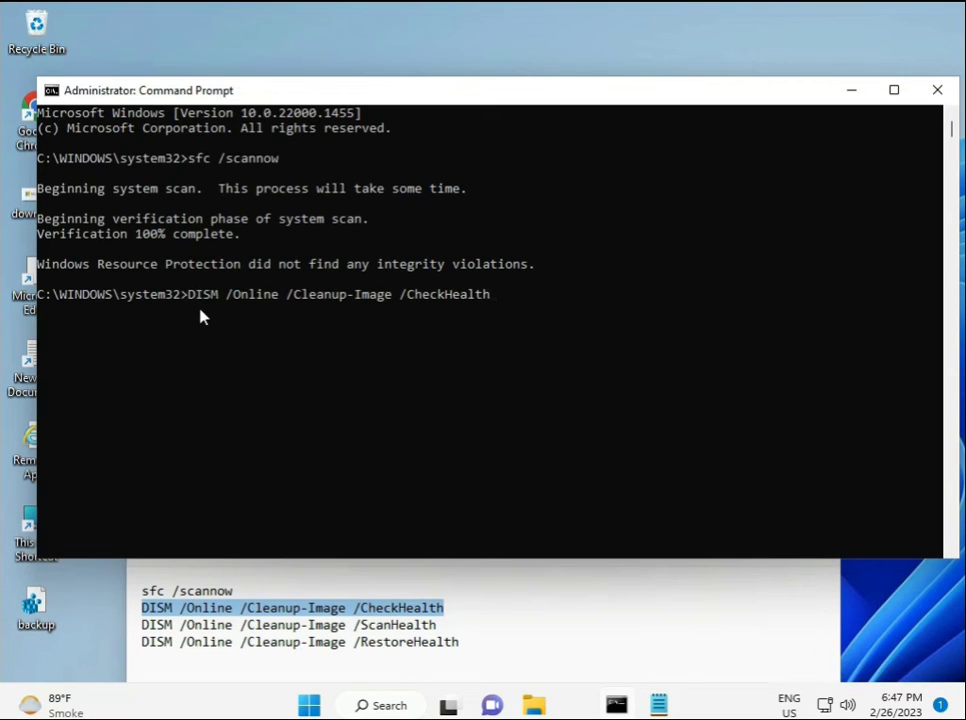
{"action": "key", "text": "Return"}
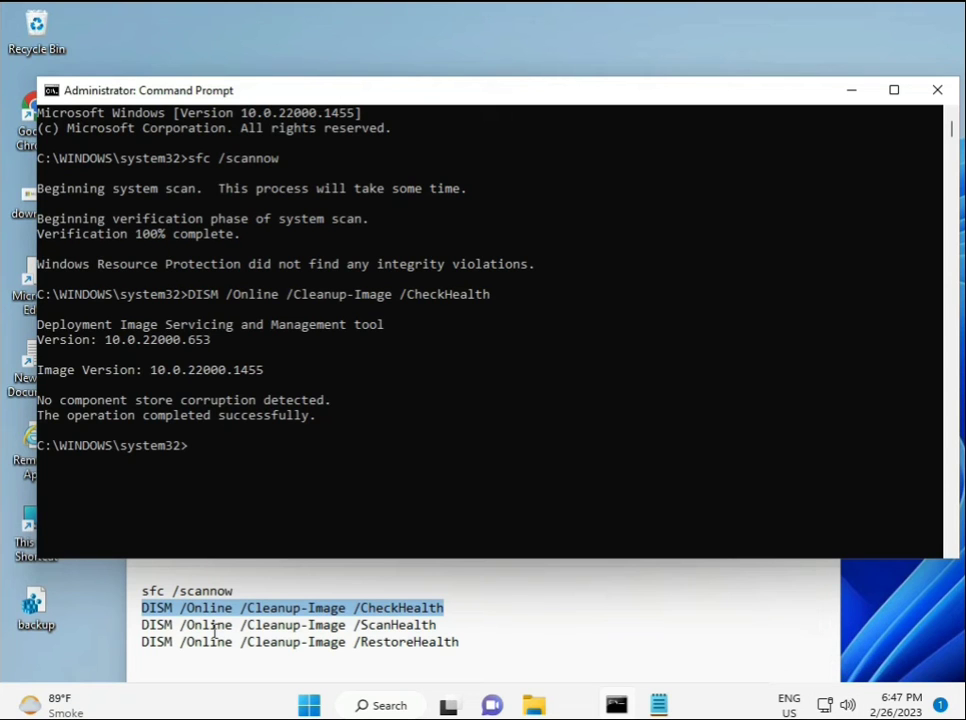
- Copy DISM /Online /Cleanup-Image /ScanHealth from the Notepad document and run it in the Command Prompt
{"action": "left_click", "coordinate": [145, 626]}
{"action": "left_click_drag", "start_coordinate": [145, 626], "coordinate": [458, 626]}
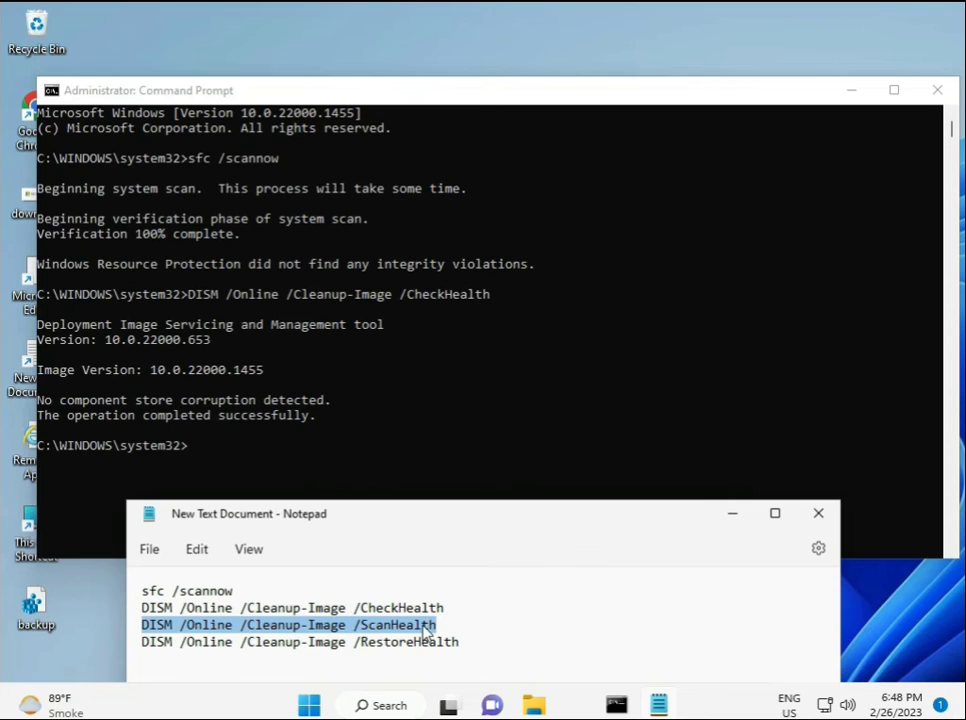
{"action": "right_click", "coordinate": [425, 624]}
{"action": "left_click", "coordinate": [473, 347]}
{"action": "left_click", "coordinate": [200, 457]}
{"action": "left_click", "coordinate": [194, 452]}
{"action": "right_click", "coordinate": [197, 455]}
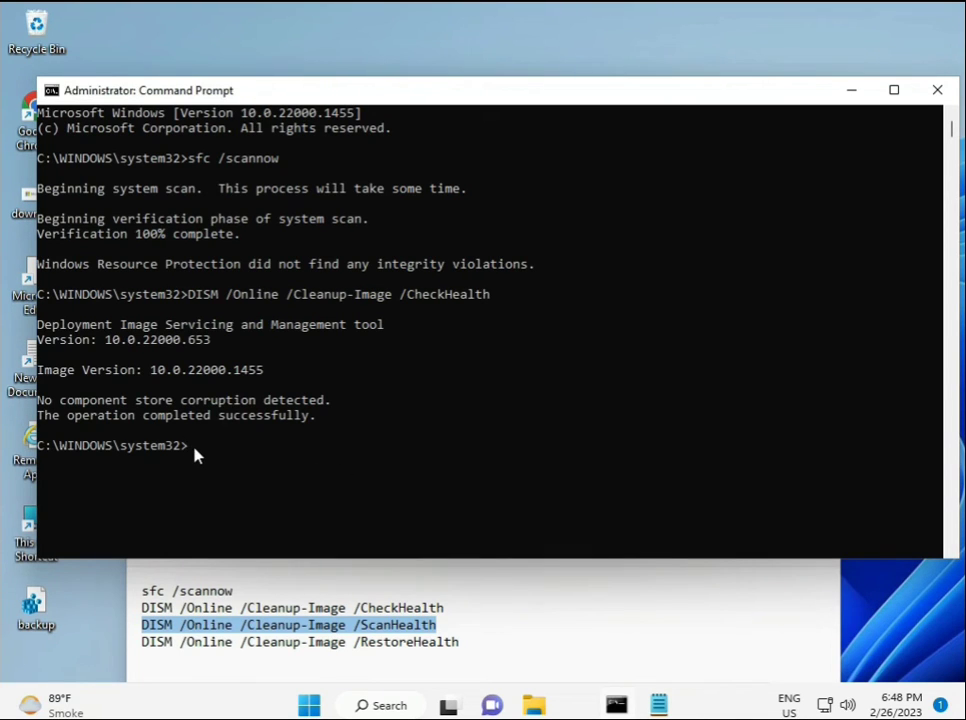
{"action": "right_click", "coordinate": [195, 455]}
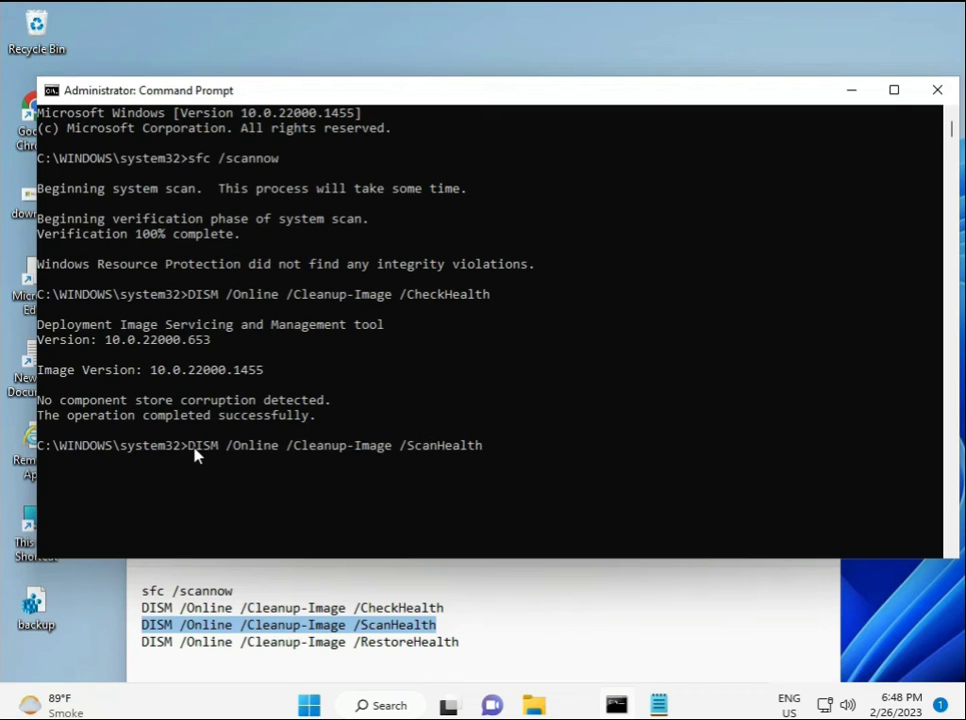
{"action": "key", "text": "Return"}
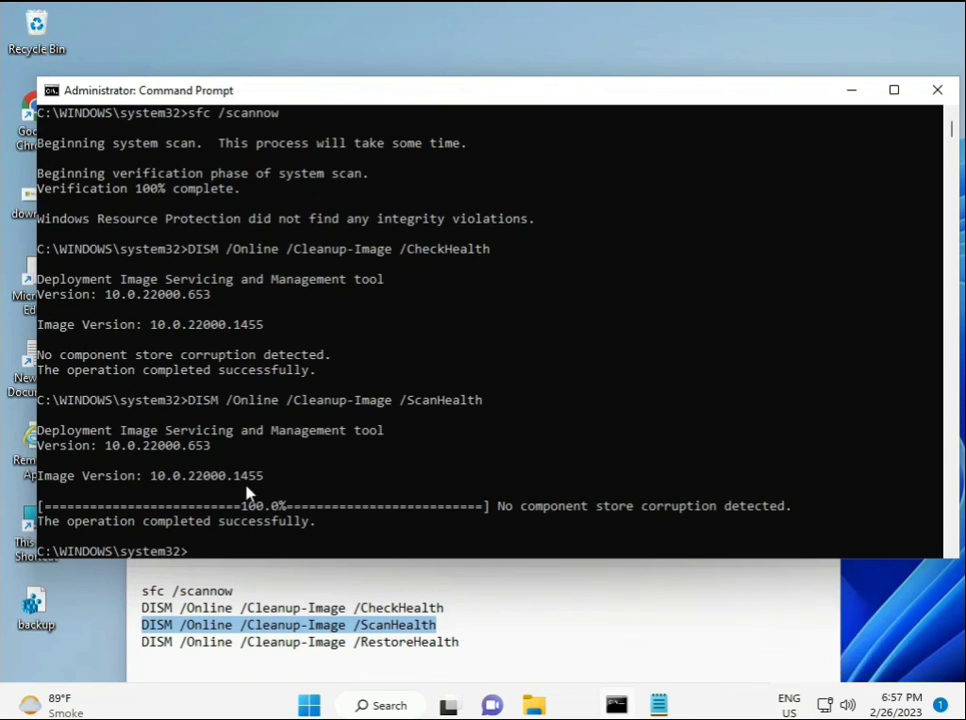
- Copy the command DISM /Online /Cleanup-Image /RestoreHealth from the Notepad document
{"action": "left_click_drag", "start_coordinate": [214, 527], "coordinate": [310, 527]}
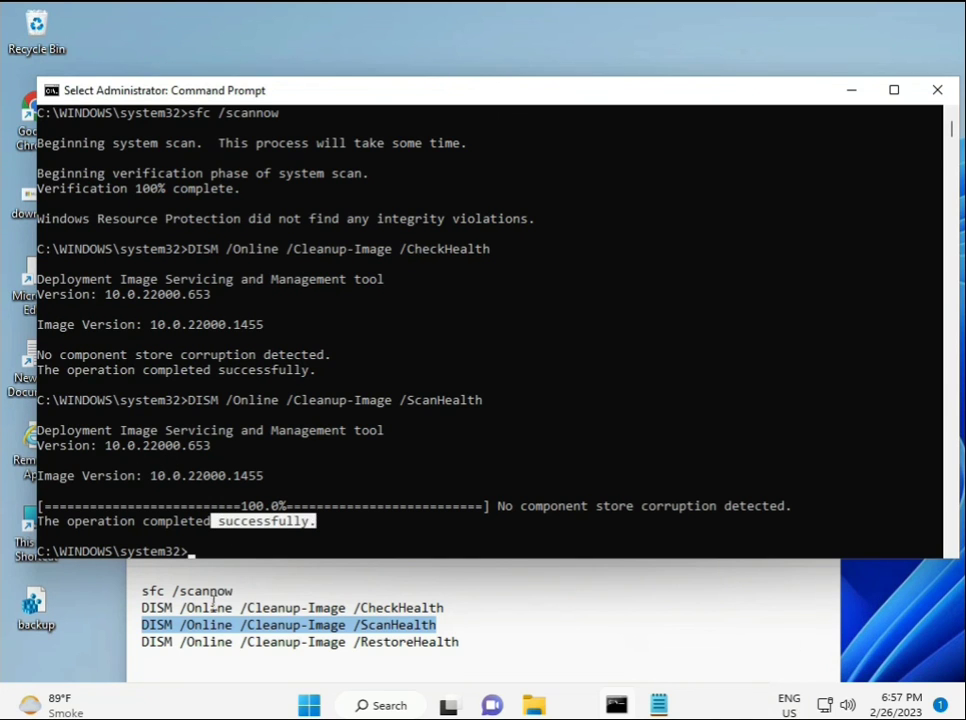
{"action": "triple_click", "coordinate": [227, 645]}
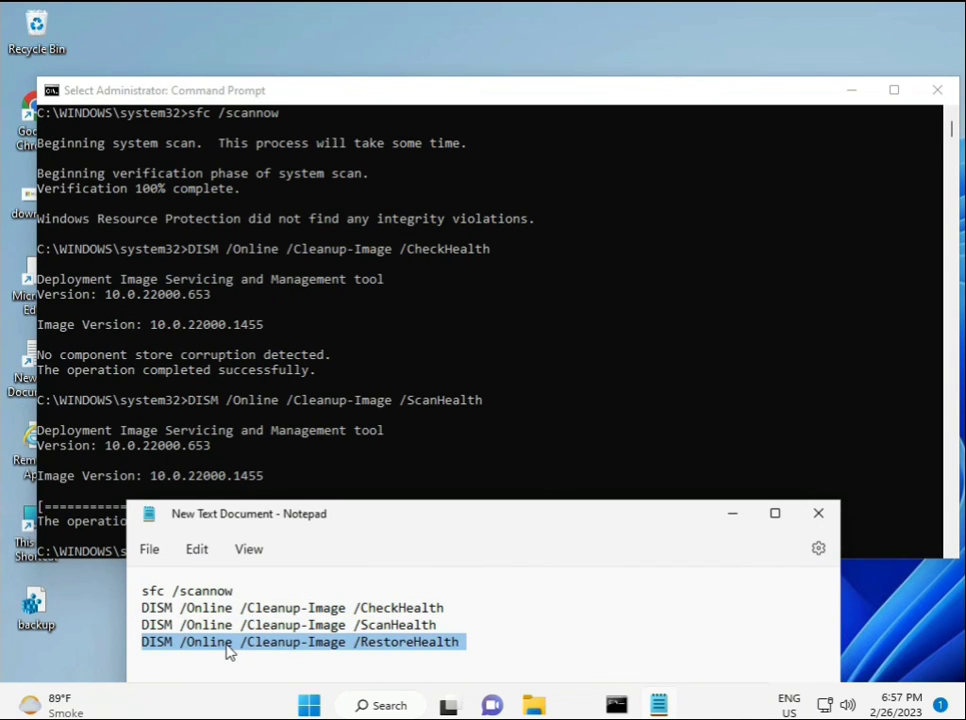
{"action": "right_click", "coordinate": [229, 651]}
{"action": "left_click", "coordinate": [282, 364]}
- Paste the copied RestoreHealth command at the Command Prompt's current input line
{"action": "double_click", "coordinate": [262, 521]}
{"action": "left_click", "coordinate": [193, 553]}
{"action": "key", "text": "Escape"}
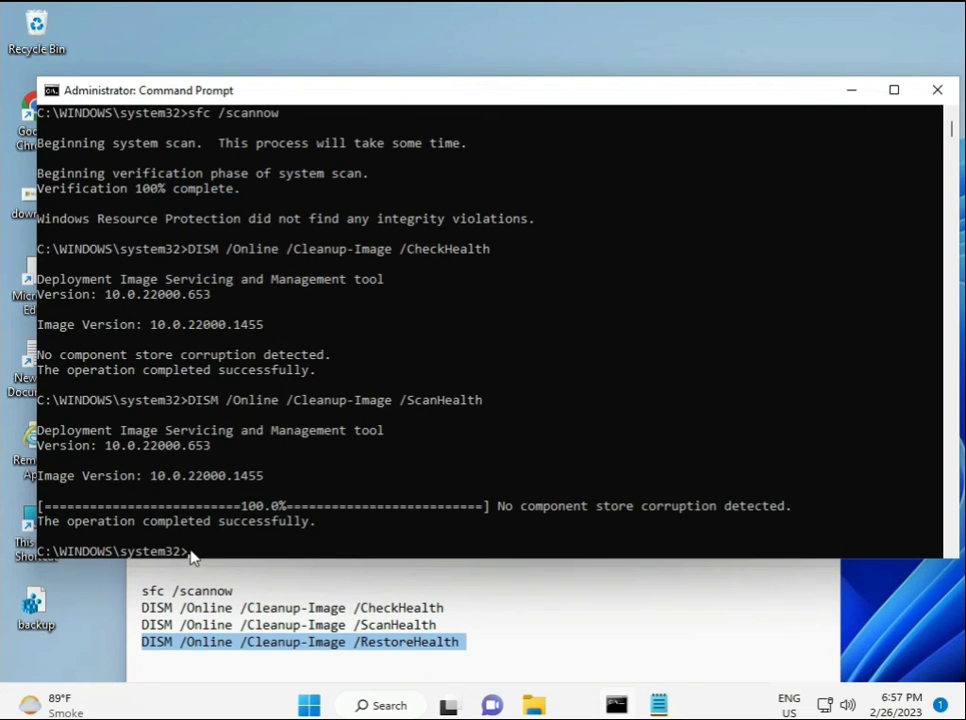
{"action": "left_click", "coordinate": [190, 557]}
{"action": "key", "text": "Escape"}
{"action": "left_click", "coordinate": [190, 557]}
{"action": "key", "text": "Escape"}
{"action": "key", "text": "ctrl+v"}
- Run the pasted DISM /Online /Cleanup-Image /RestoreHealth command
{"action": "scroll", "coordinate": [588, 455], "scroll_direction": "down", "scroll_amount": 9}
{"action": "scroll", "coordinate": [555, 450], "scroll_direction": "up", "scroll_amount": 7}
{"action": "scroll", "coordinate": [600, 330], "scroll_direction": "up", "scroll_amount": 2}
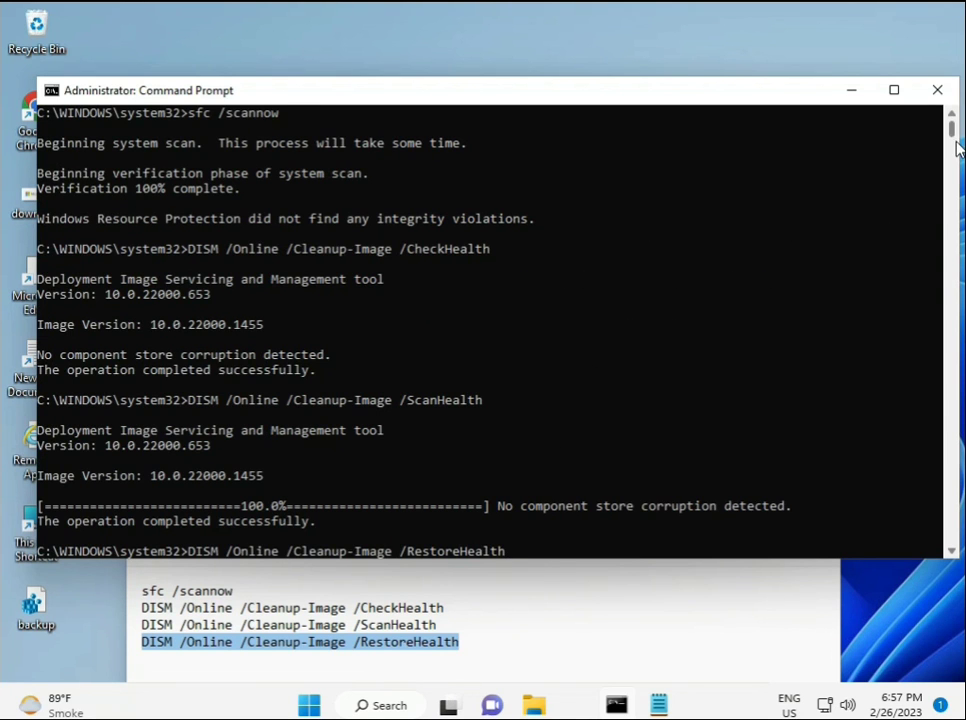
{"action": "mouse_move", "coordinate": [951, 128]}
{"action": "left_mouse_down"}
{"action": "mouse_move", "coordinate": [955, 143]}
{"action": "mouse_move", "coordinate": [952, 128]}
{"action": "left_mouse_up"}
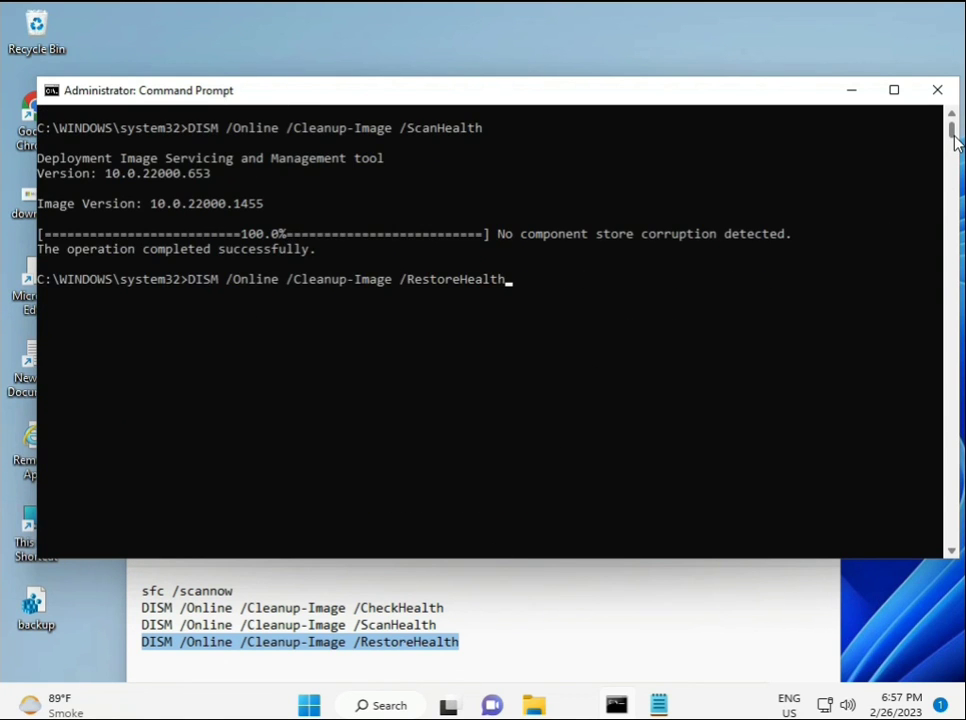
{"action": "left_click", "coordinate": [191, 281]}
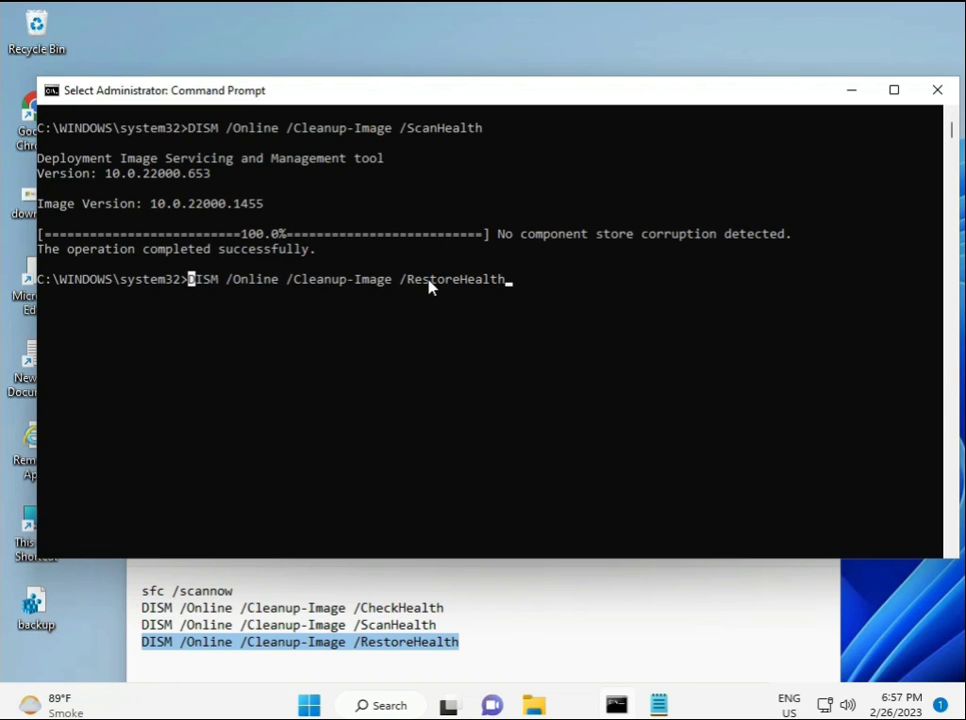
{"action": "key", "text": "Escape"}
{"action": "key", "text": "Return"}
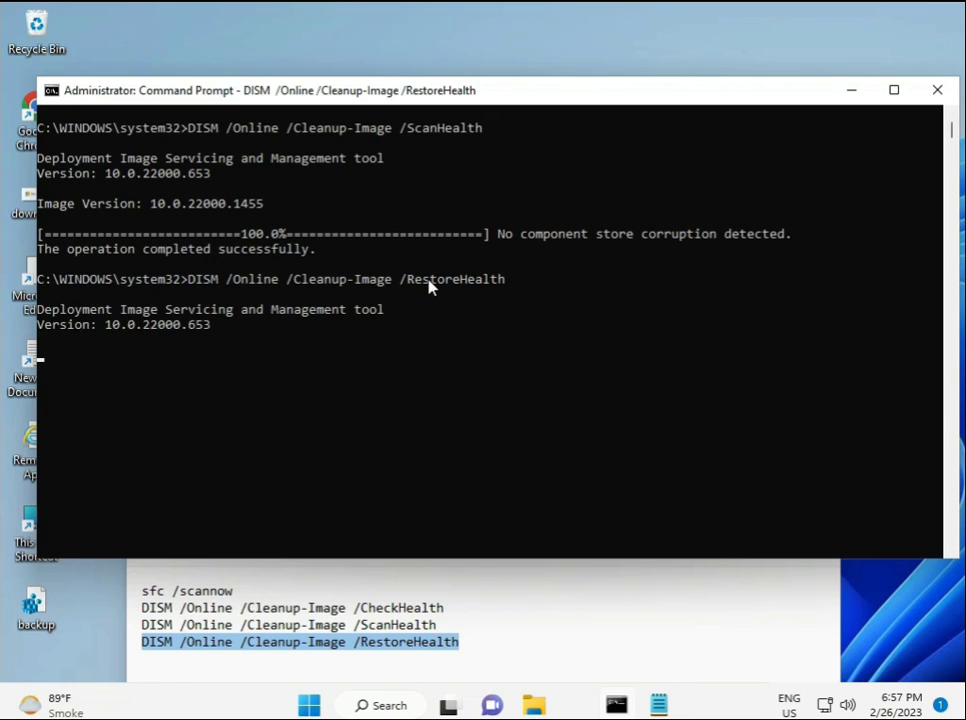